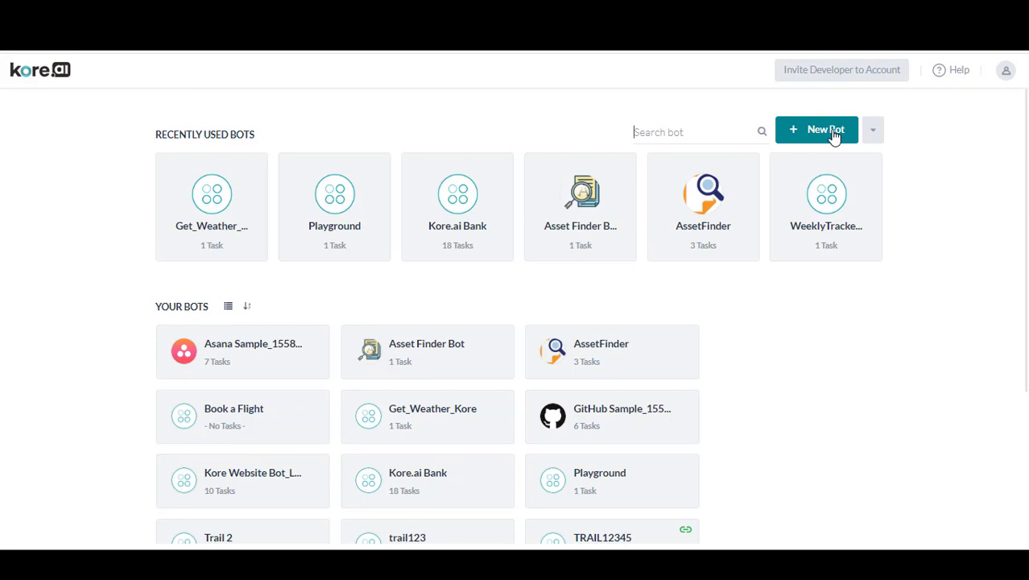
Start a new bot, keep Standard Bot as its type, and name it 5_Minute_Weather_Bot.
click(829, 131)
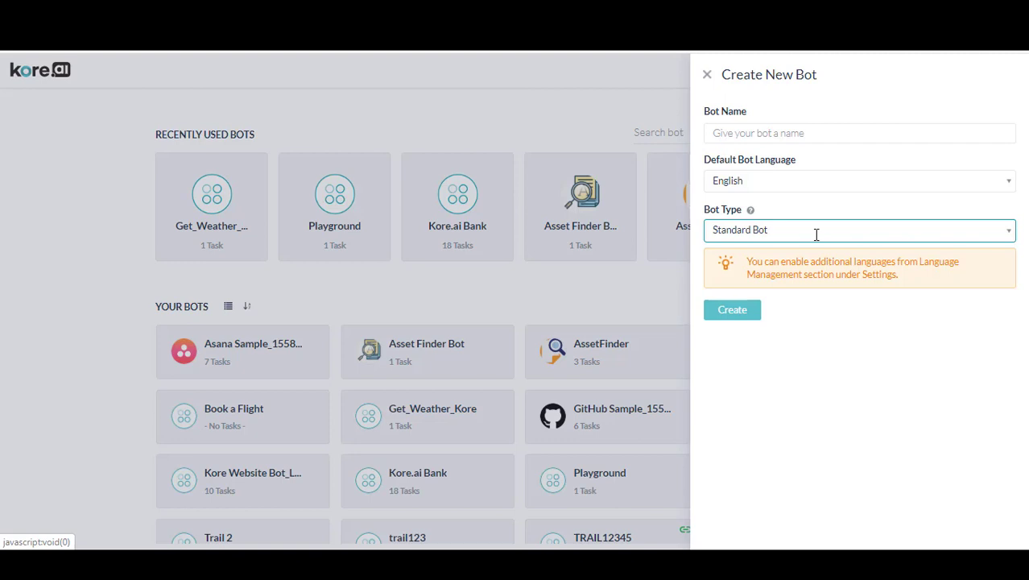
click(815, 235)
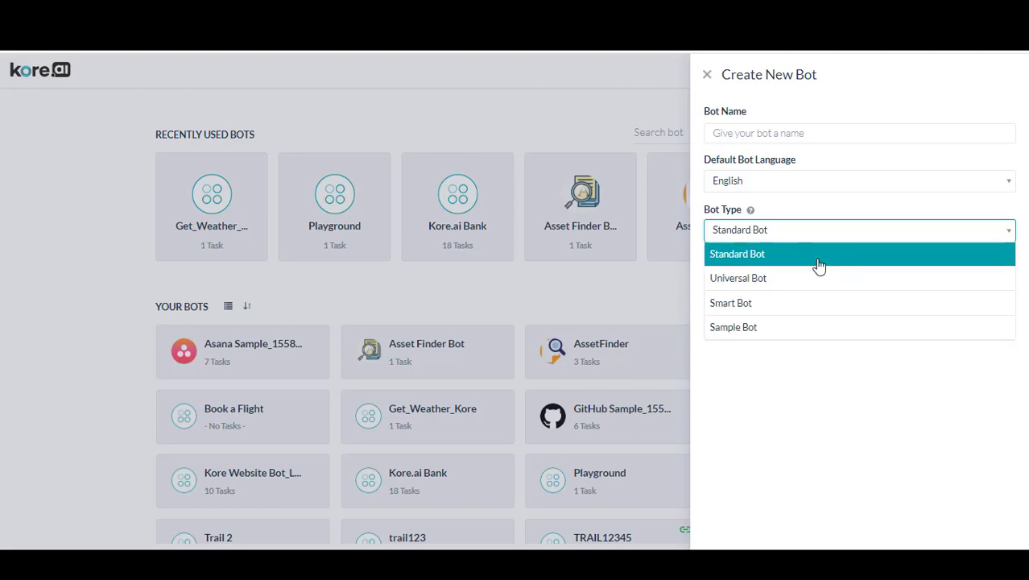
click(813, 232)
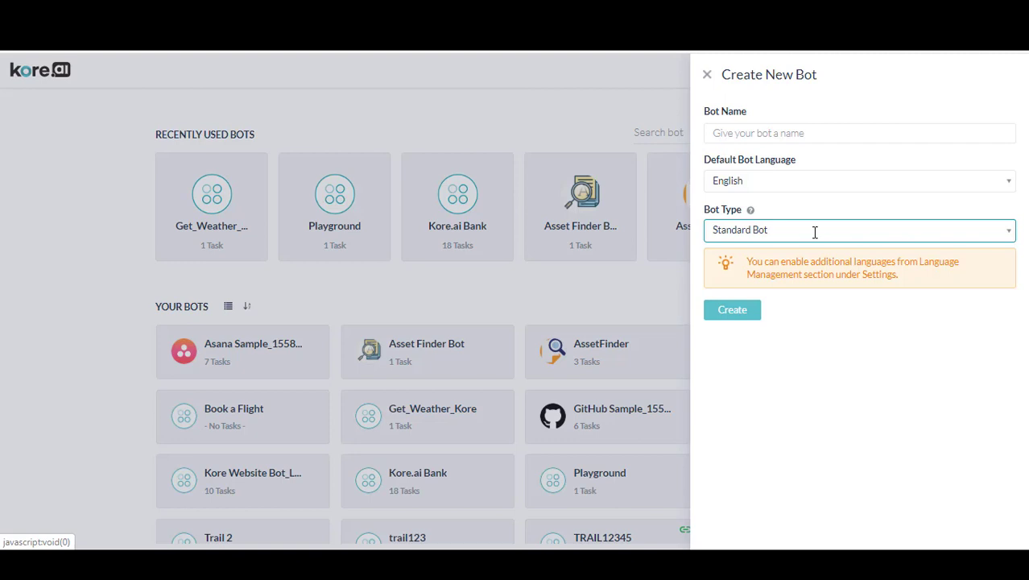
click(730, 133)
text(5_Minute_Weather_Bot)
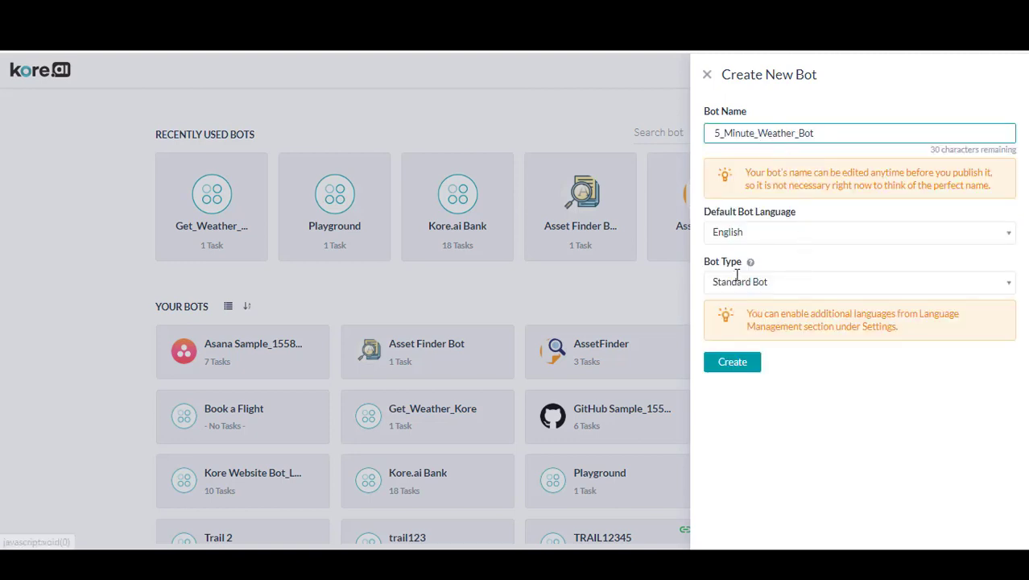
Create the 5_Minute_Weather_Bot with the entered settings.
click(731, 362)
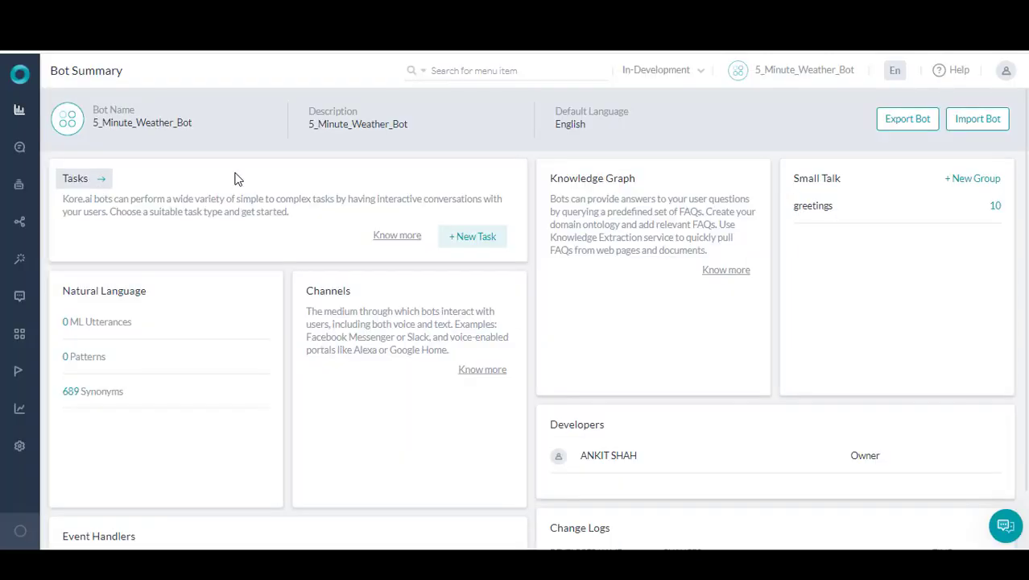
scroll(237, 179, down, 5)
scroll(236, 180, up, 5)
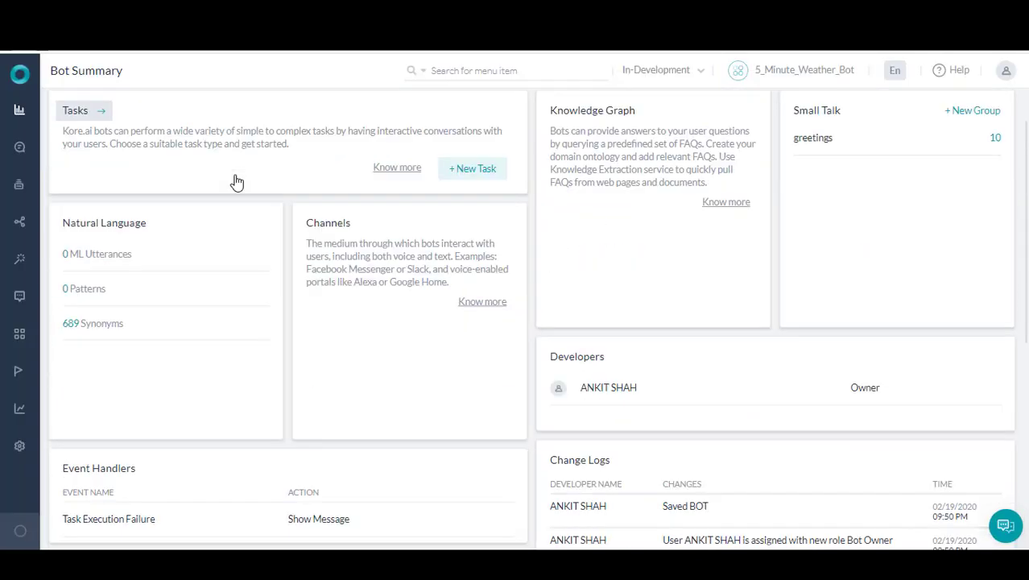
Browse the Bot Tasks cards, information tasks and knowledge graph, then return to Dialog Tasks.
mouse_move(17, 107)
click(63, 183)
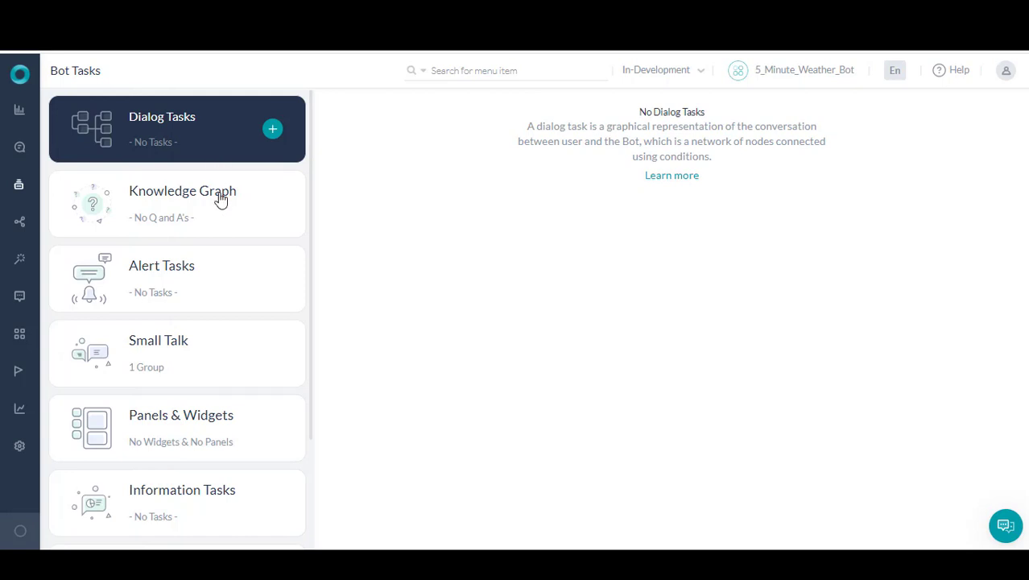
scroll(219, 481, down, 2)
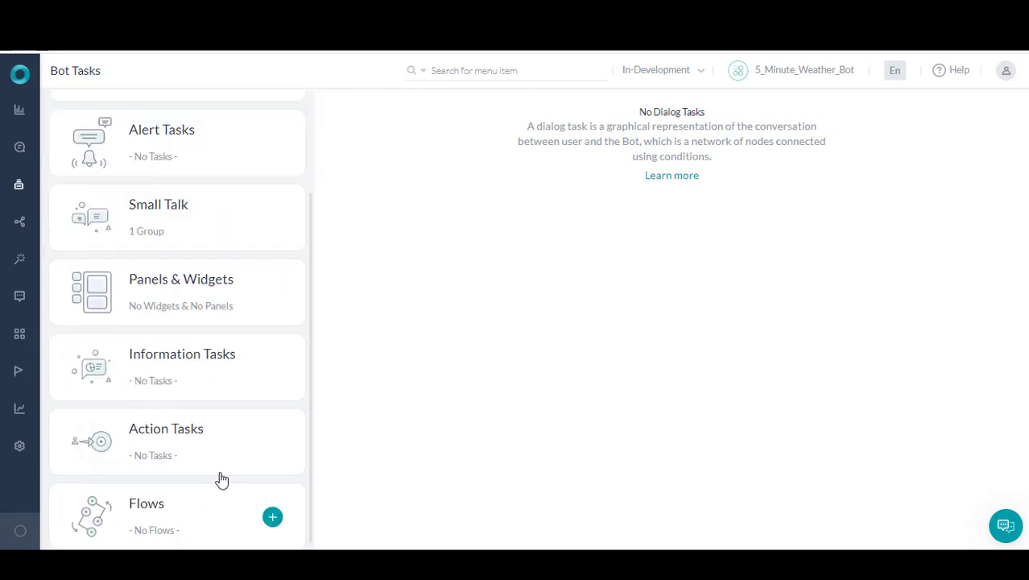
click(218, 370)
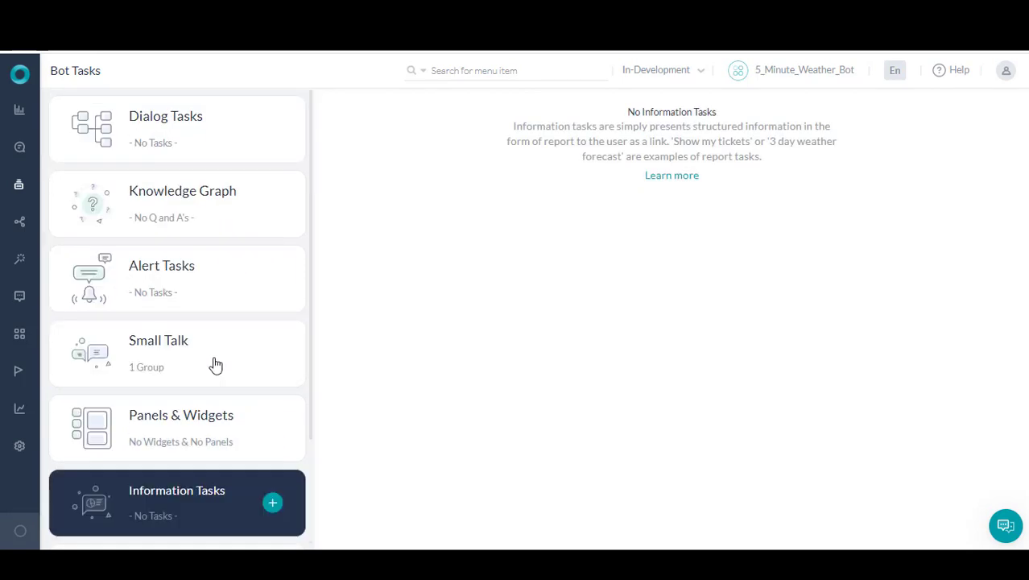
click(214, 223)
click(219, 155)
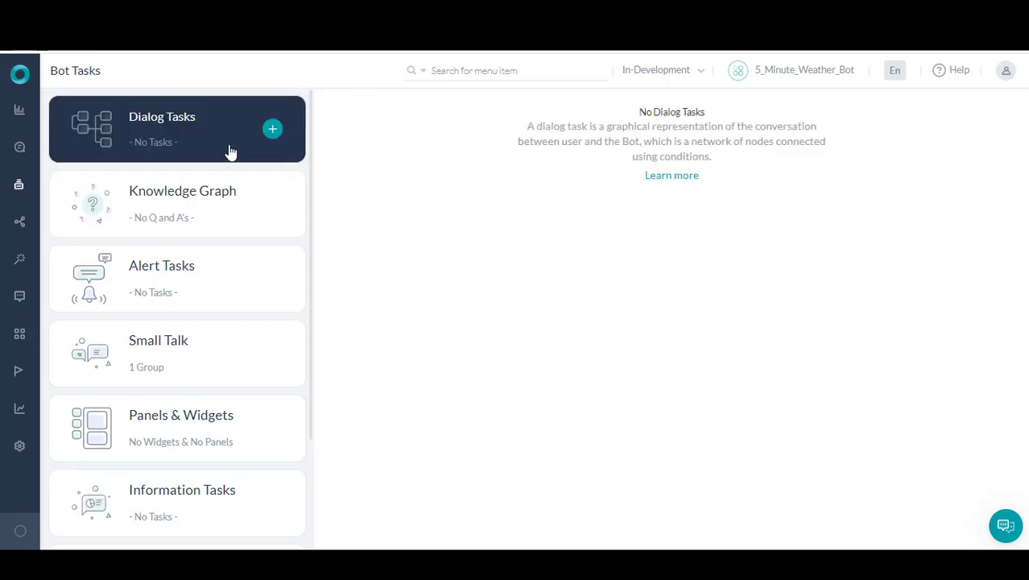
Add a new dialog task with the intent name 'Get Current Temperature'.
click(273, 130)
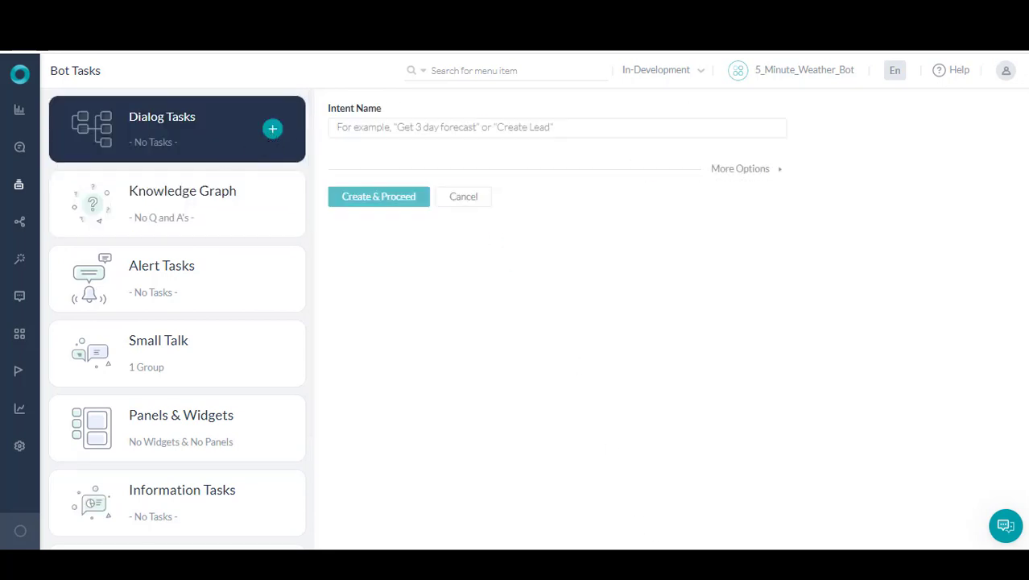
click(394, 131)
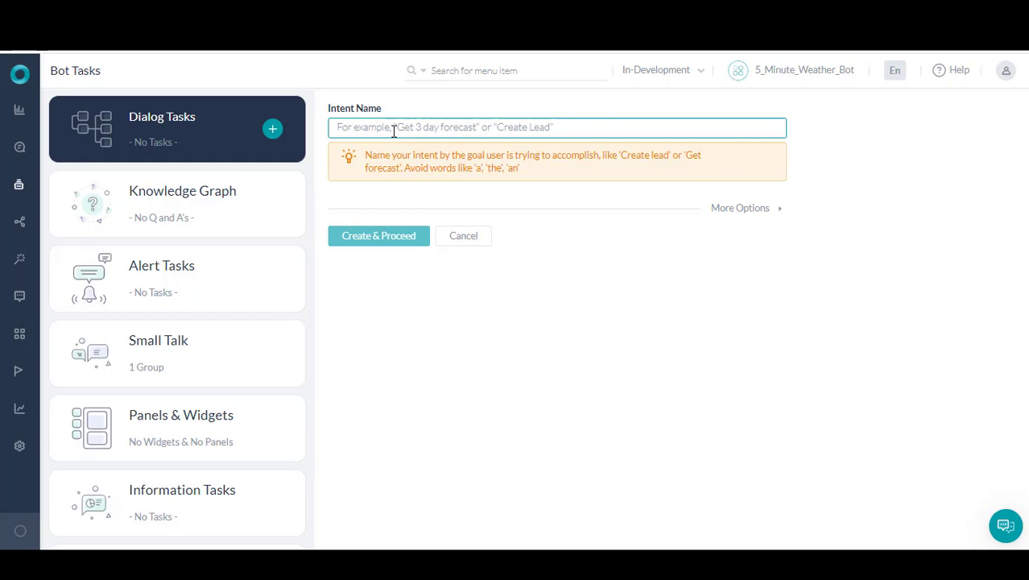
text(Get Current Temperature)
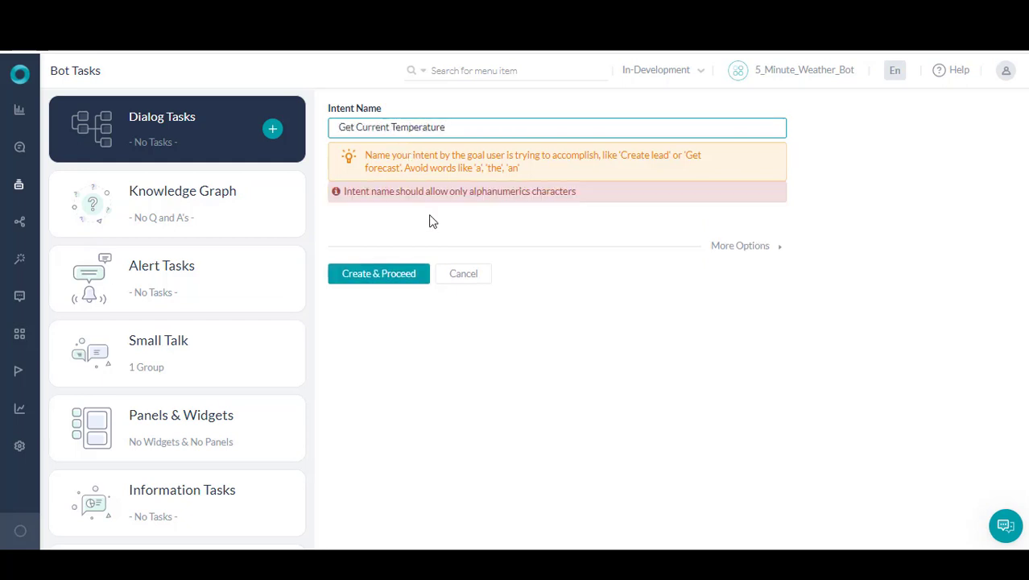
click(430, 219)
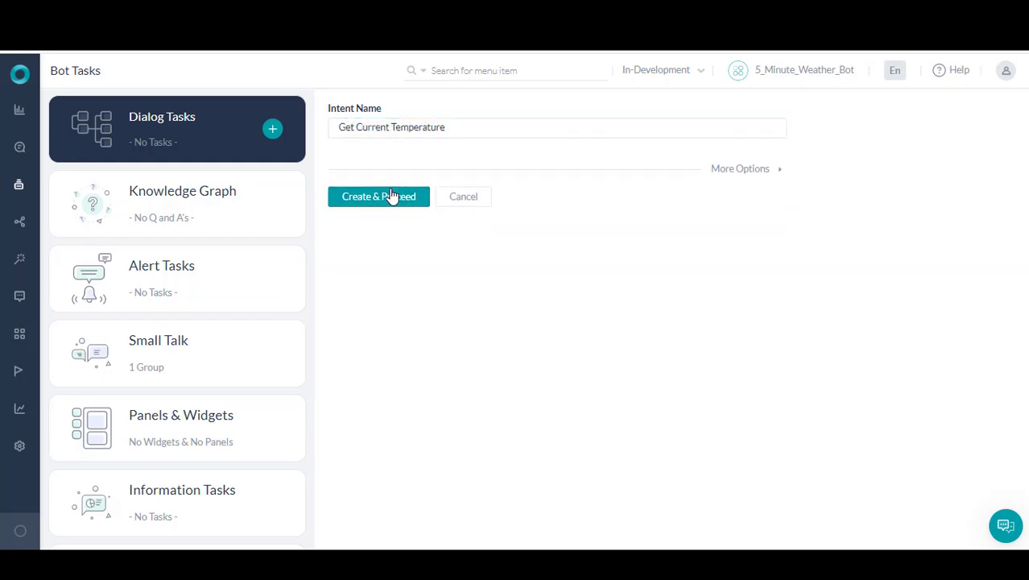
Create the Get Current Temperature task, close its intent properties, and add a node after the intent.
click(386, 202)
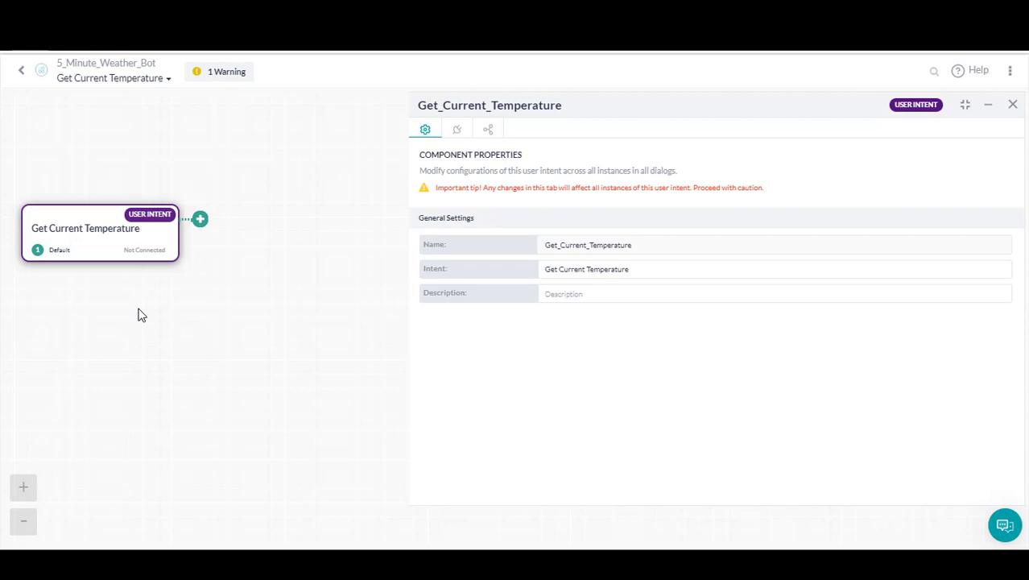
mouse_move(179, 260)
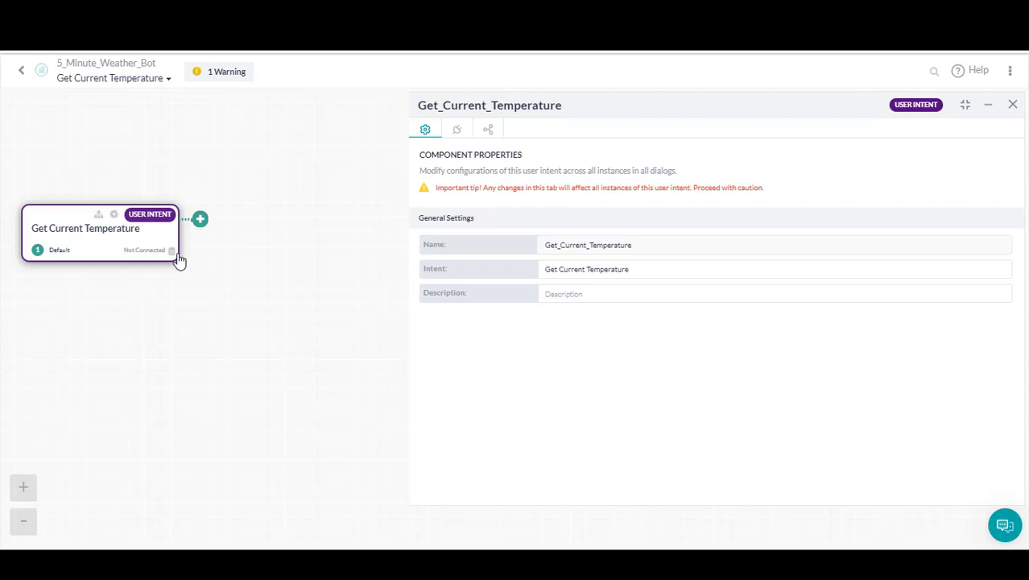
click(1013, 105)
mouse_move(156, 245)
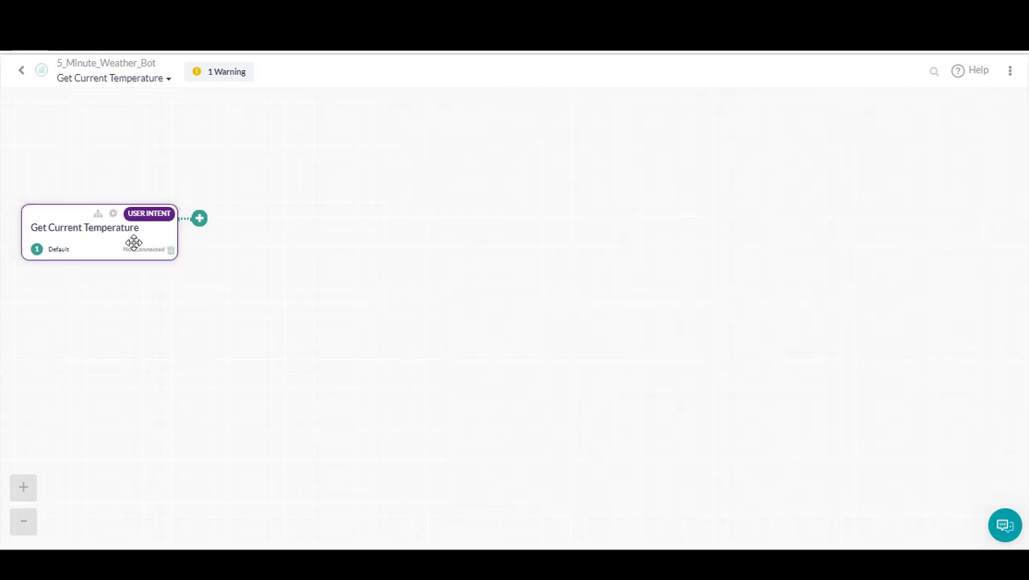
click(200, 223)
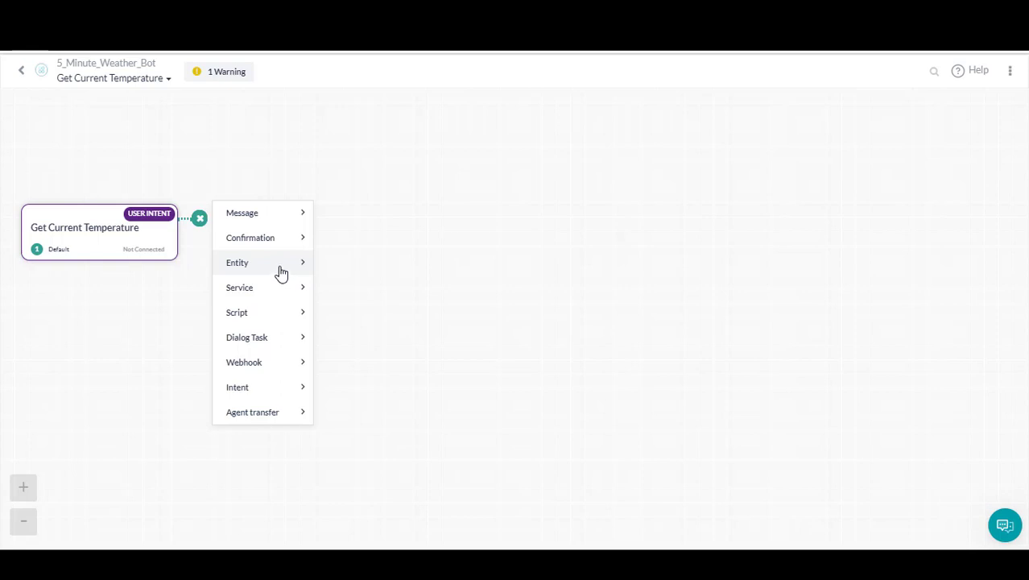
Add an entity node named Location prompting 'Which location would you like the temperature for?'.
click(280, 271)
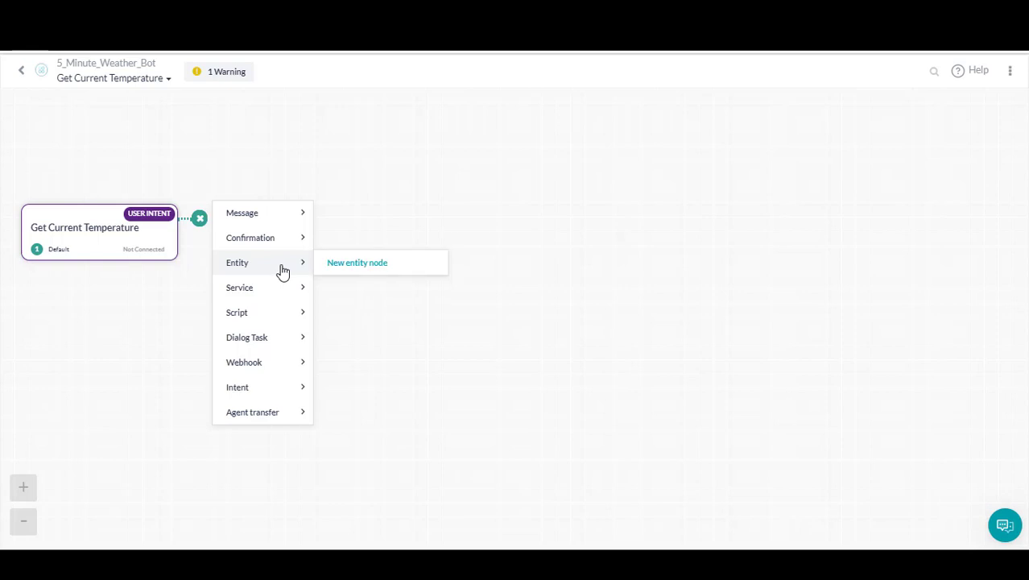
click(360, 269)
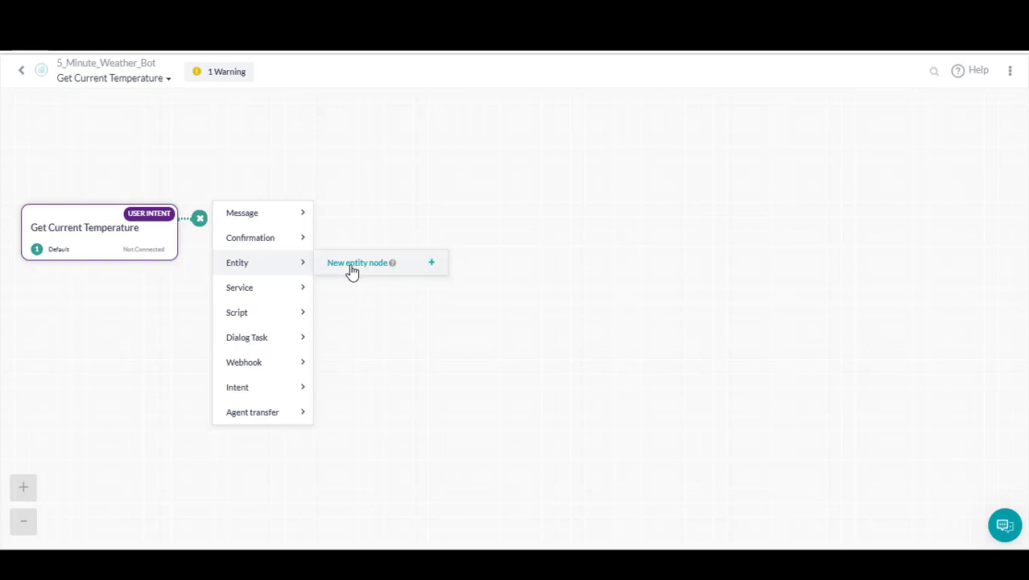
double_click(620, 246)
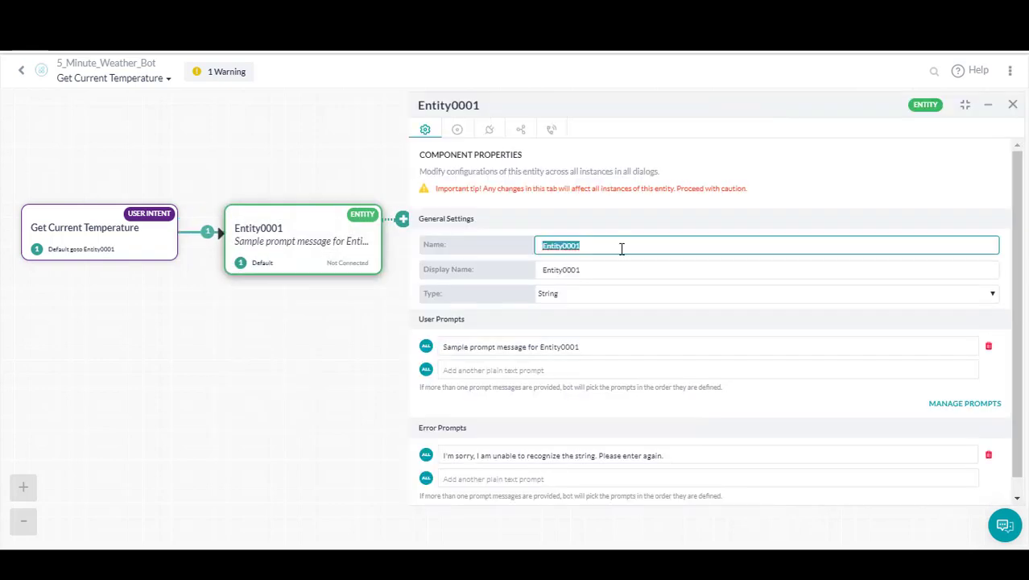
text(Location)
double_click(625, 268)
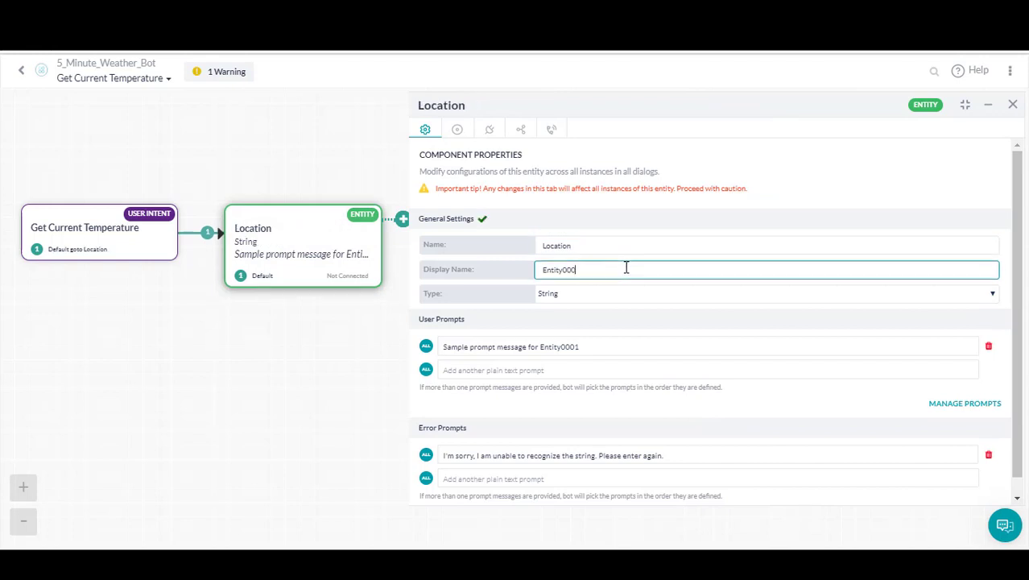
text(Location)
key(Return)
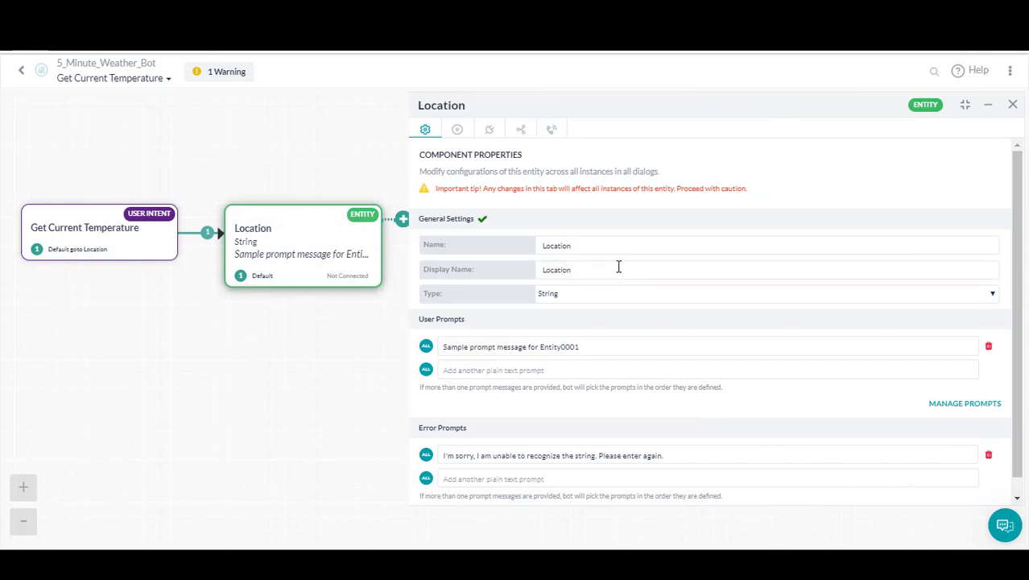
double_click(592, 346)
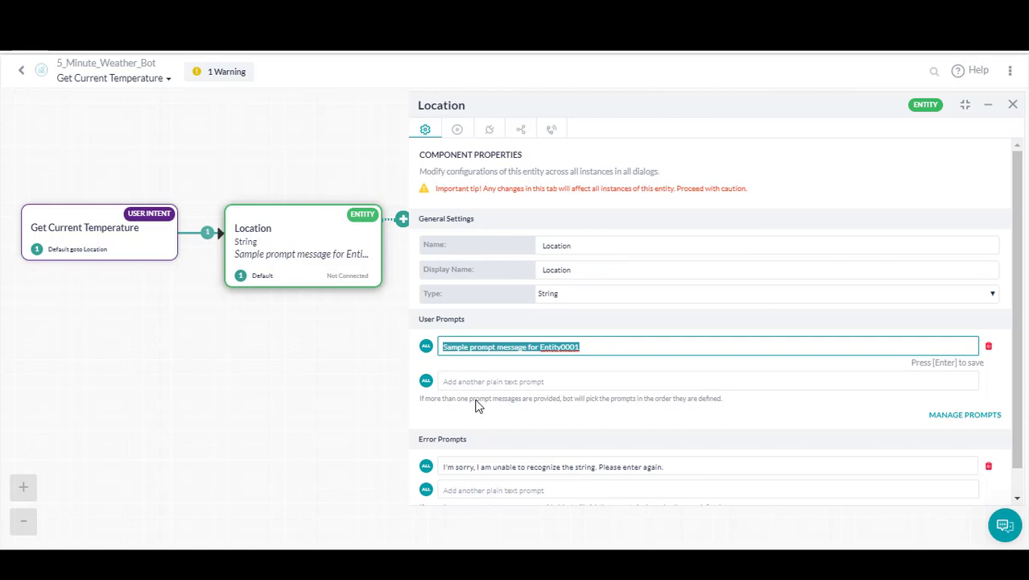
text(Which location would you like the temperature for?)
key(Return)
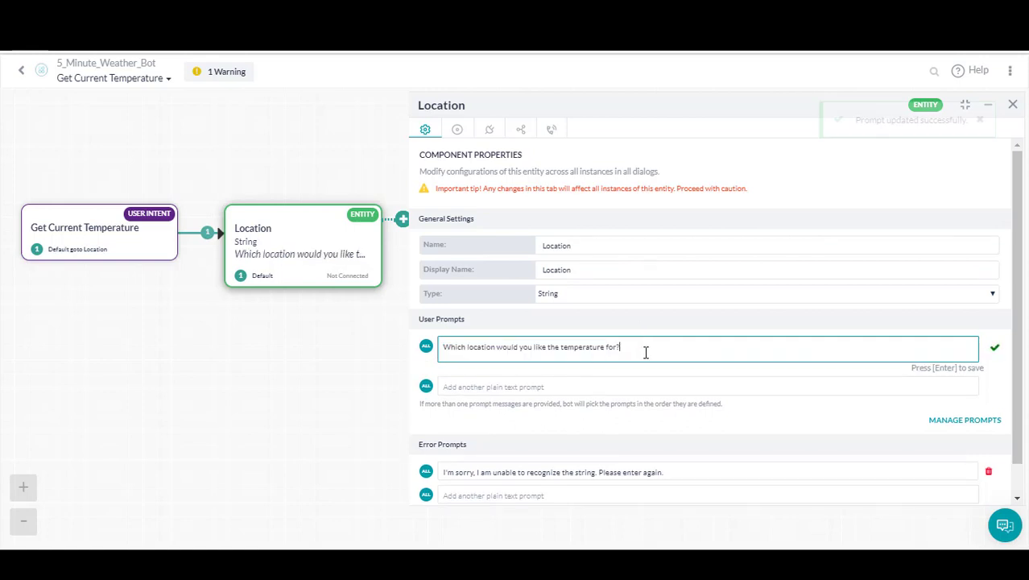
click(1012, 105)
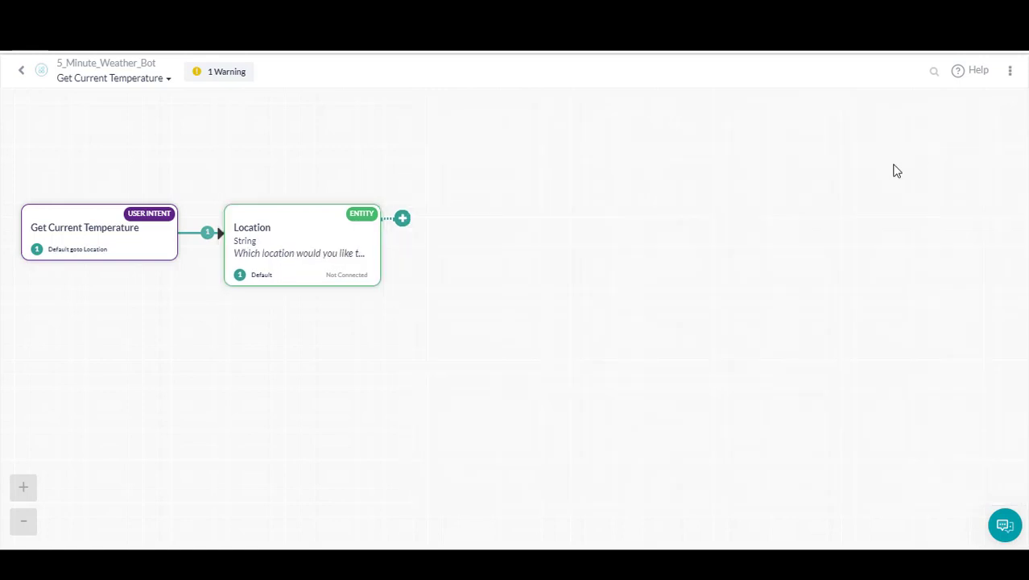
Add a new service node after the Location entity.
click(404, 219)
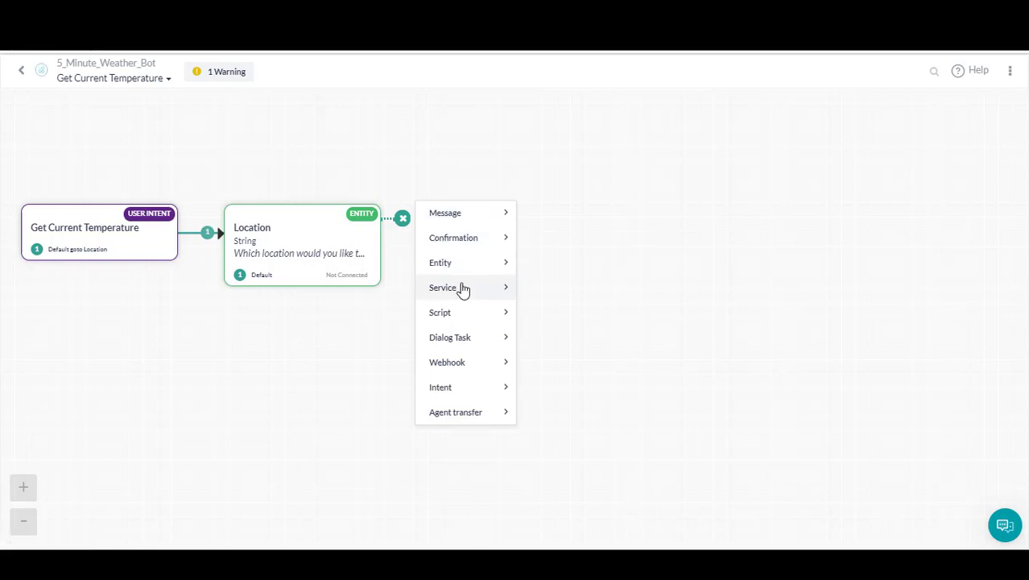
mouse_move(491, 291)
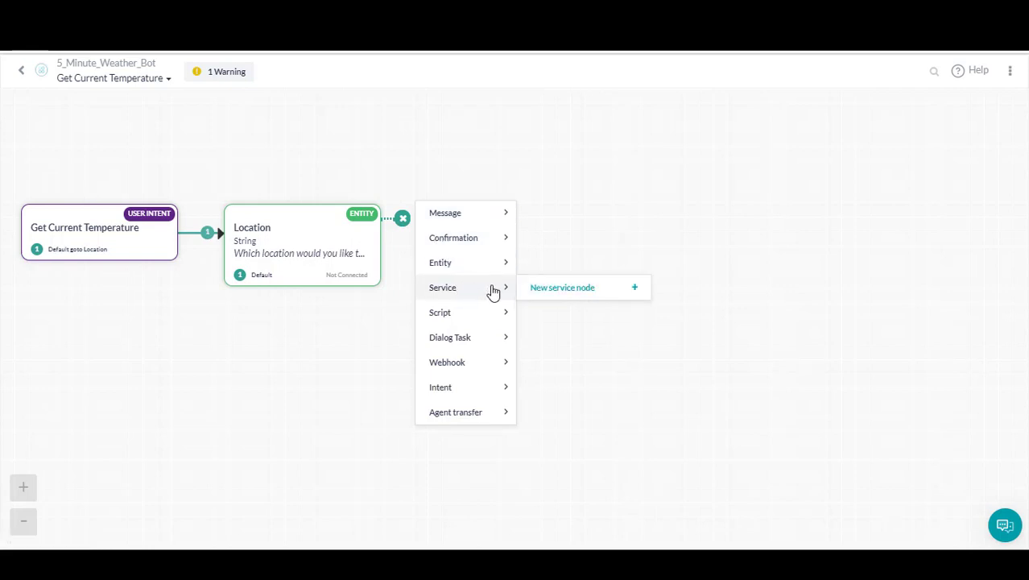
click(566, 291)
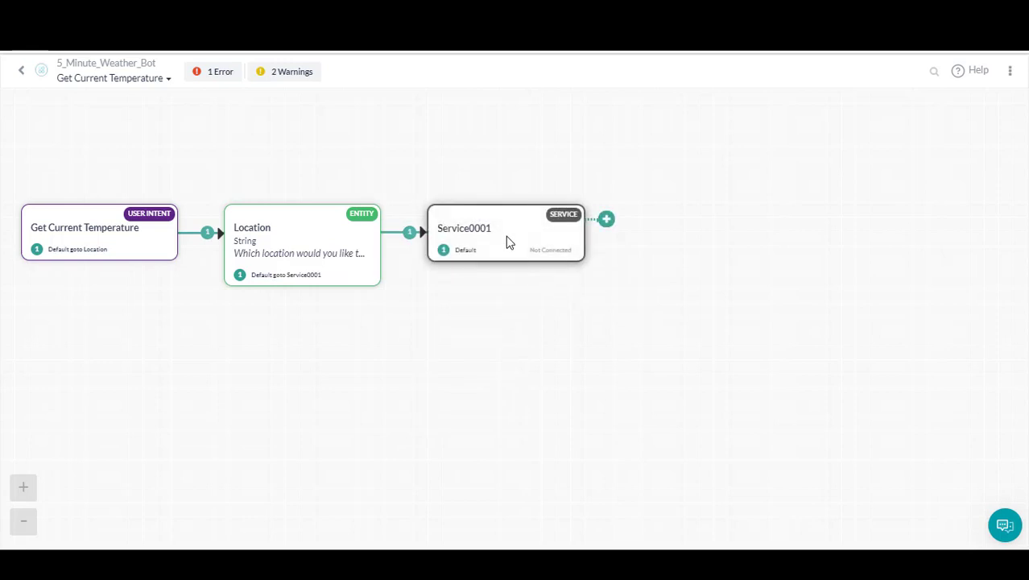
Name the service node GetWeatherService, with matching display name, and open its request definition.
click(508, 240)
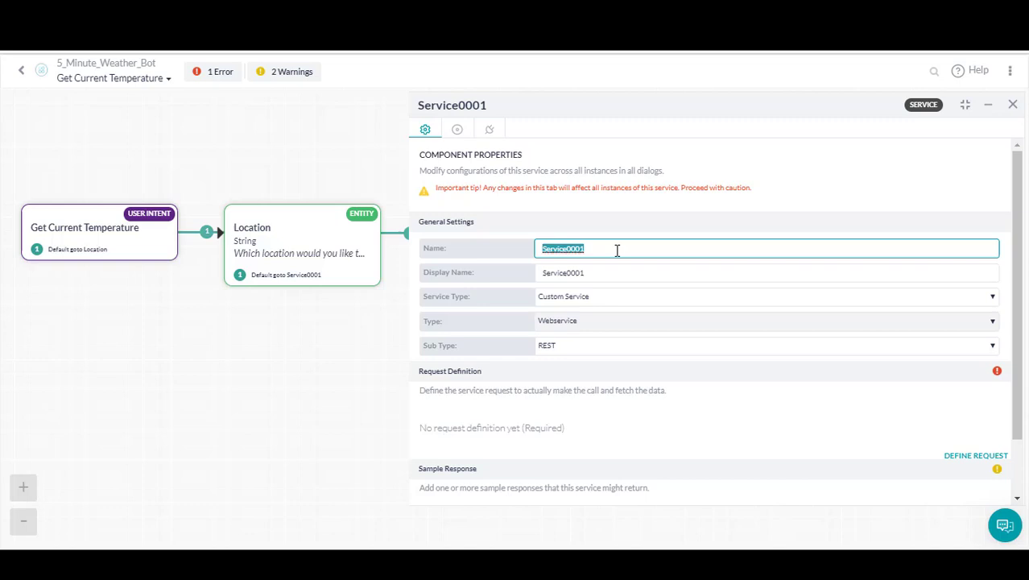
text(GetWeatherService)
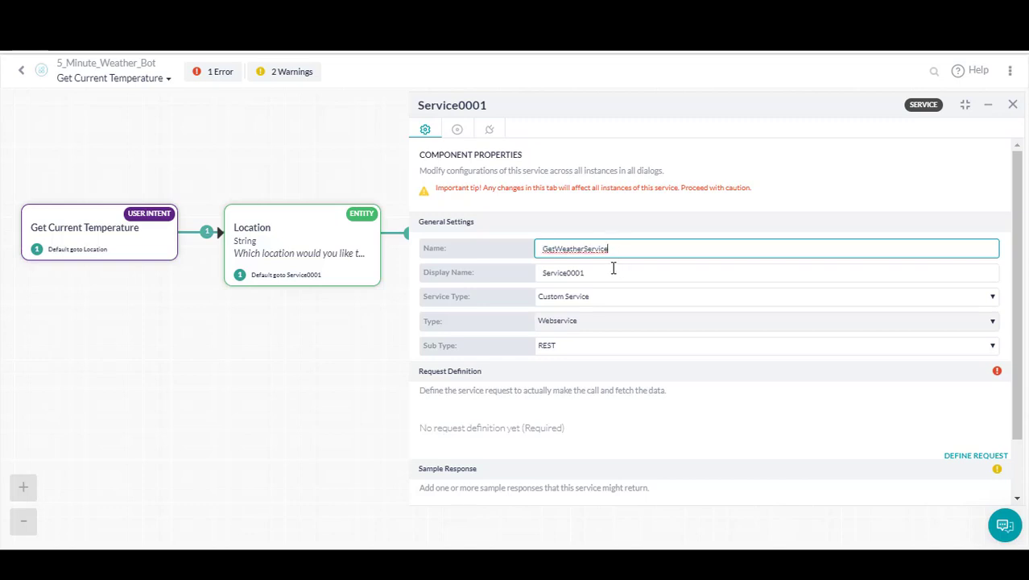
click(611, 272)
drag(611, 272, 514, 273)
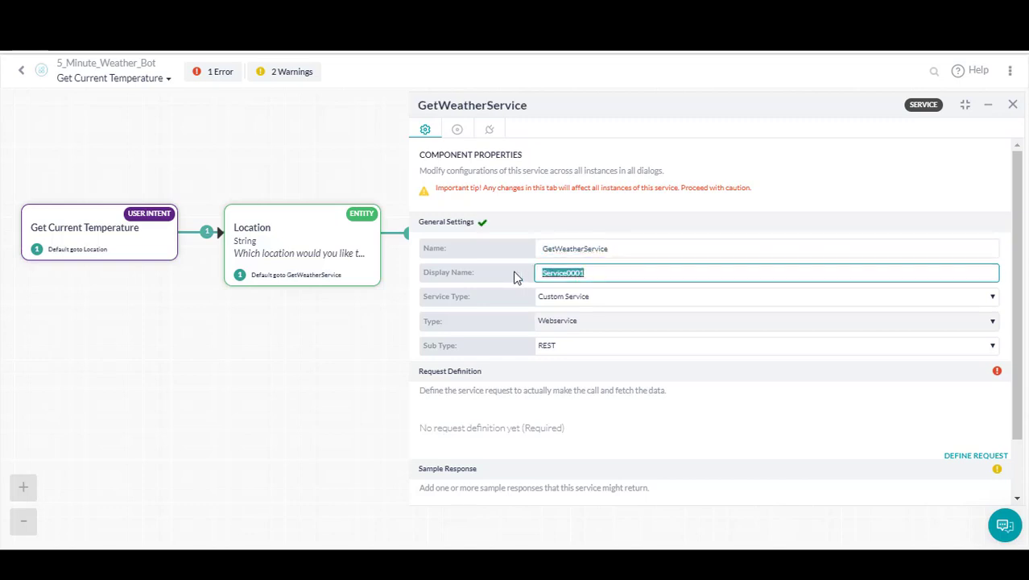
text(GetWeatherService)
scroll(671, 336, down, 1)
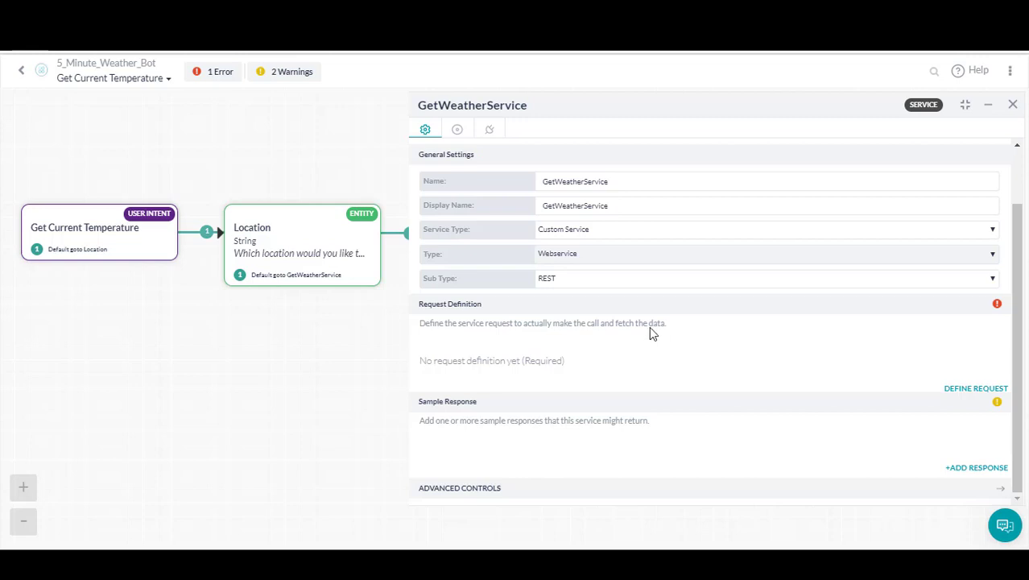
click(968, 389)
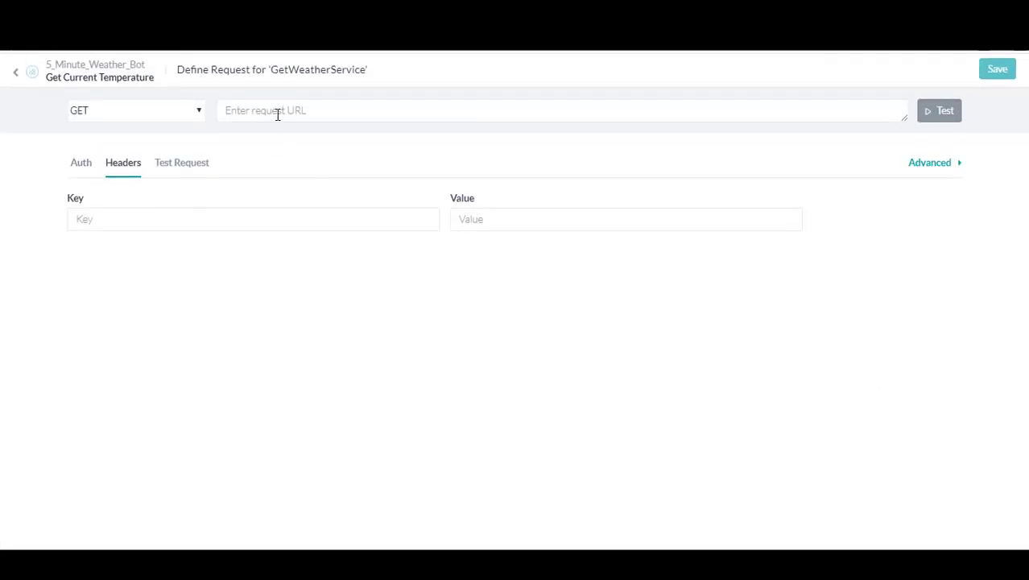
Set the GET request URL to the OpenWeatherMap weather API using the Location entity, then check Auth.
click(277, 114)
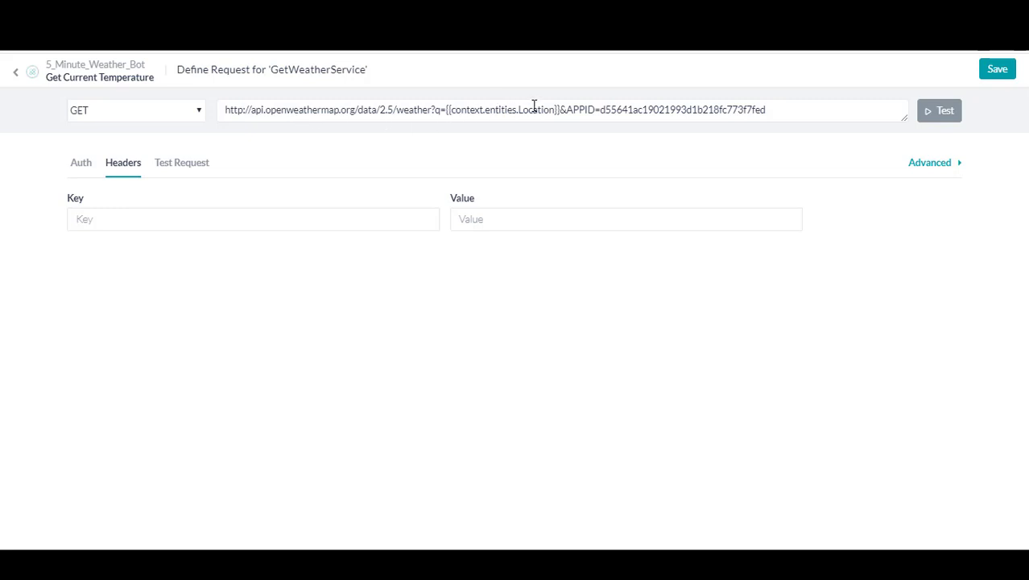
click(86, 166)
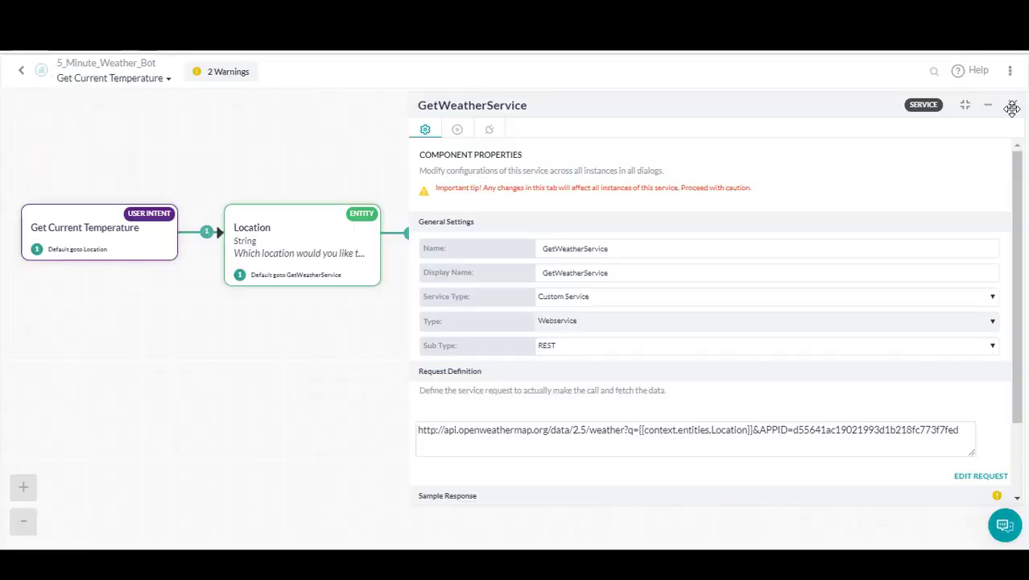
Add a new message node, Message0001, after GetWeatherService in the flow.
click(1013, 108)
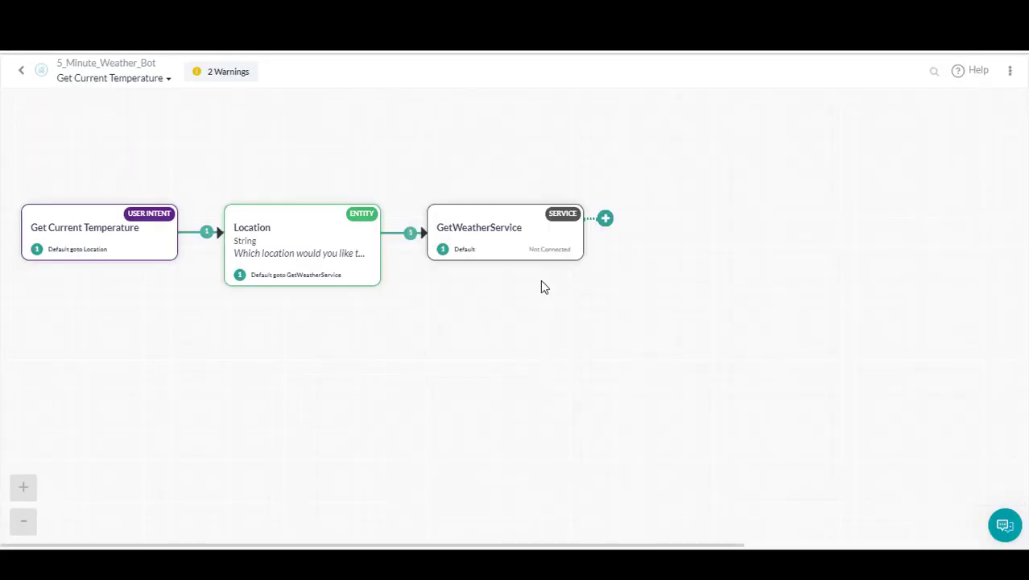
click(606, 221)
mouse_move(682, 221)
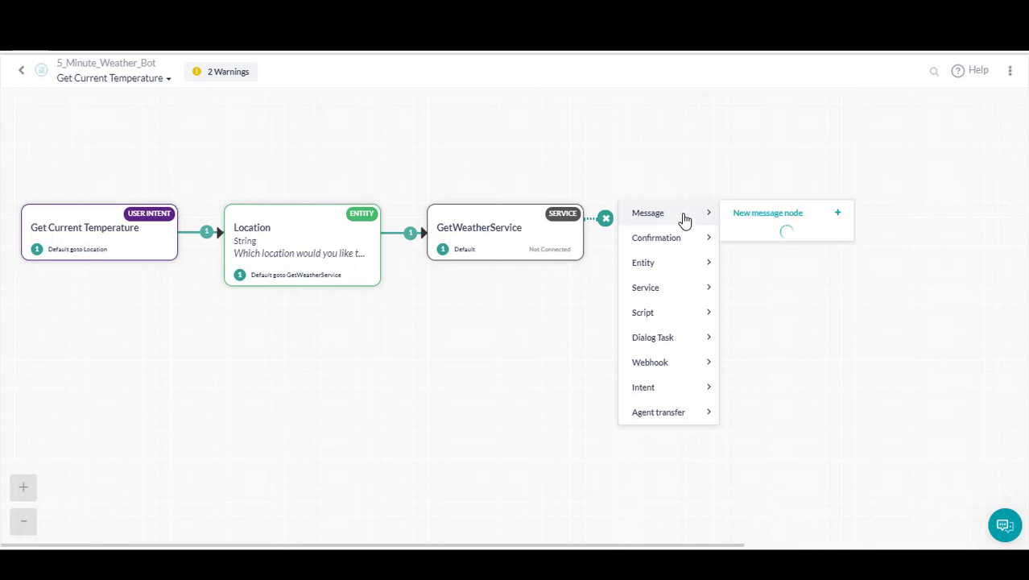
click(767, 214)
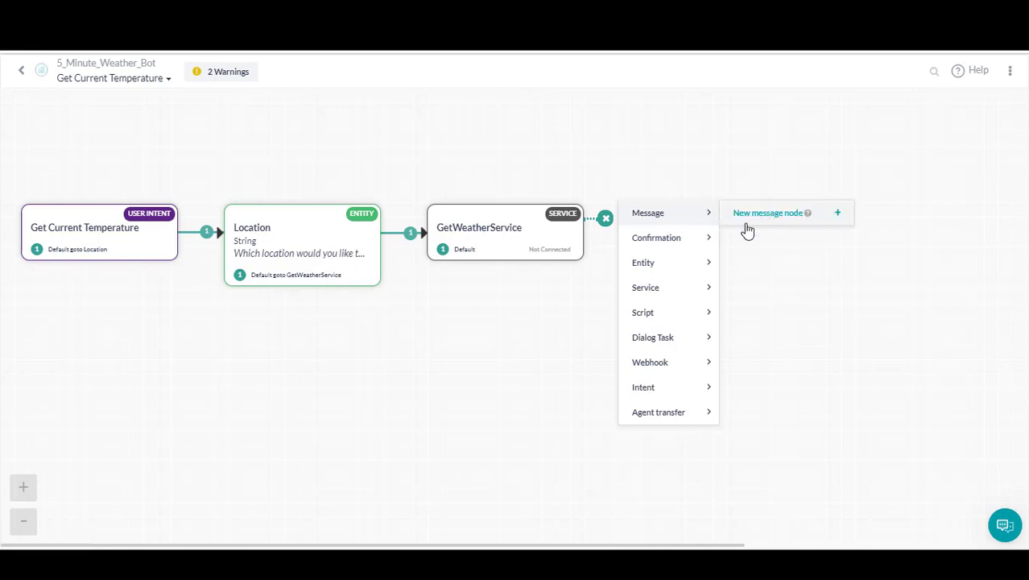
click(757, 214)
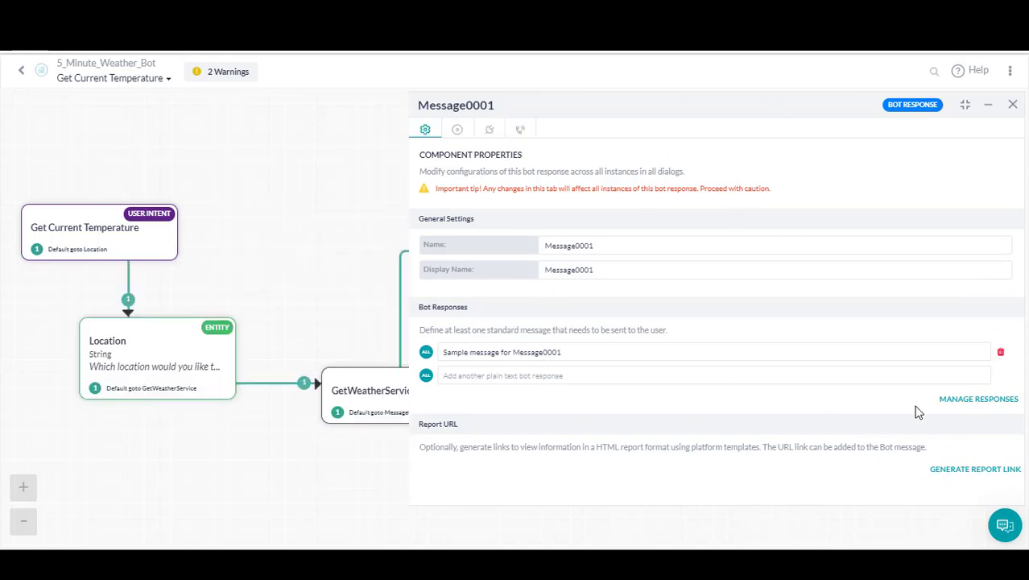
Replace the sample response with a template reporting the Location's weather condition and temperature in deg F.
click(979, 400)
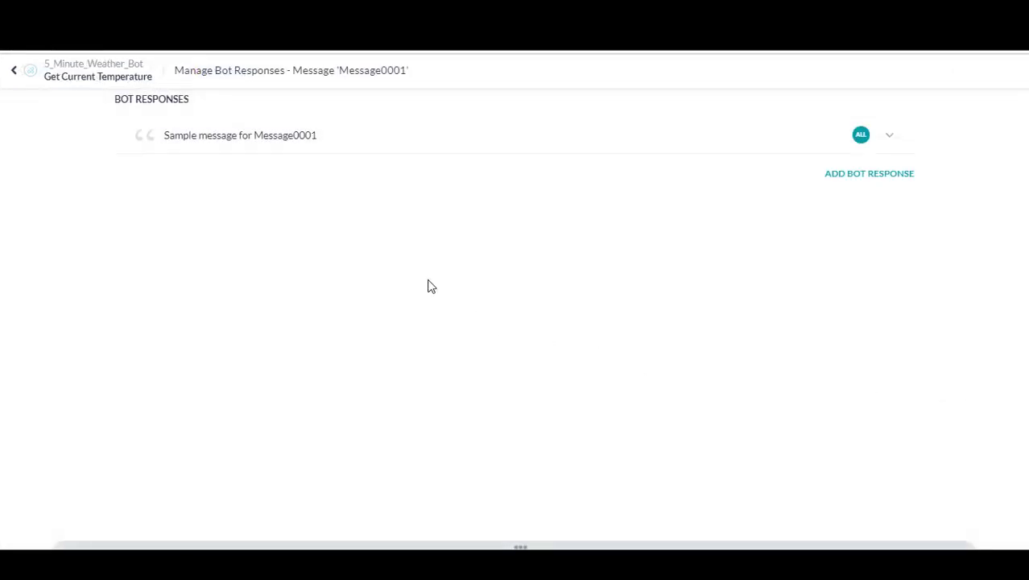
click(274, 144)
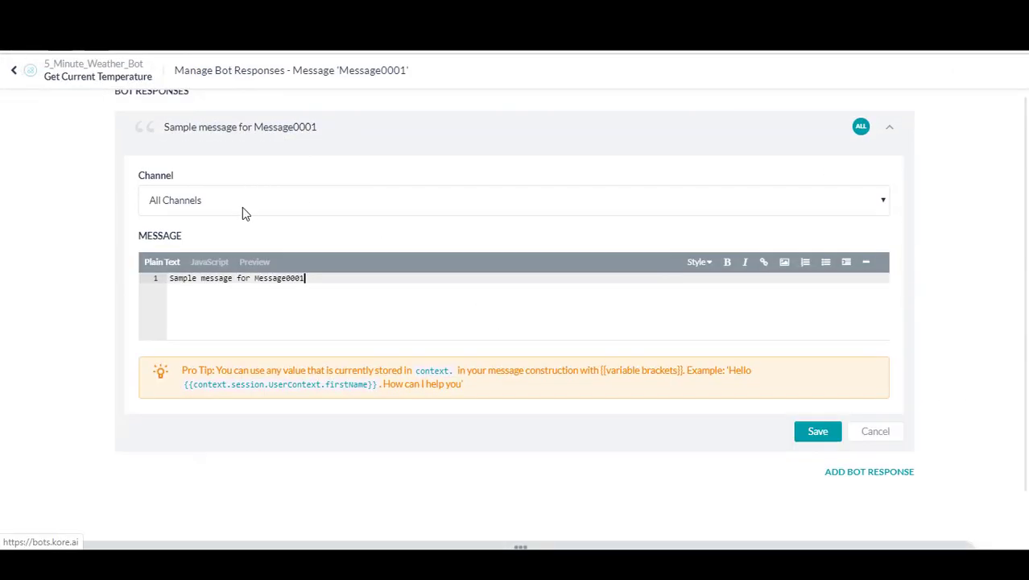
drag(334, 278, 167, 278)
text(The weather condition at {{context.entities.Location}} is {{context.GetWeatherService.response.body.weather[0].description}} The temperature is {{context.GetWeatherService.response.body.main.temp}} deg F)
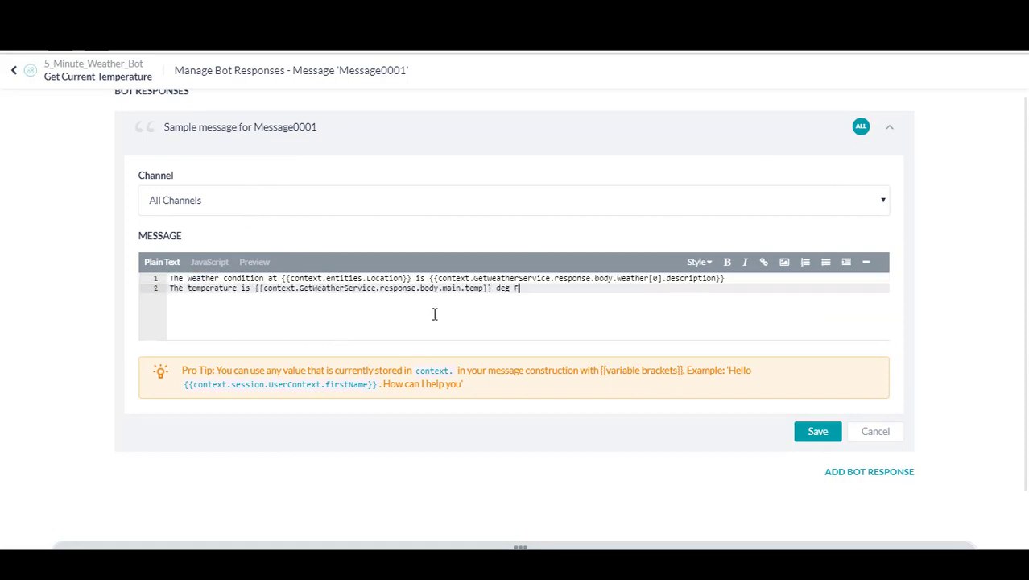
click(818, 432)
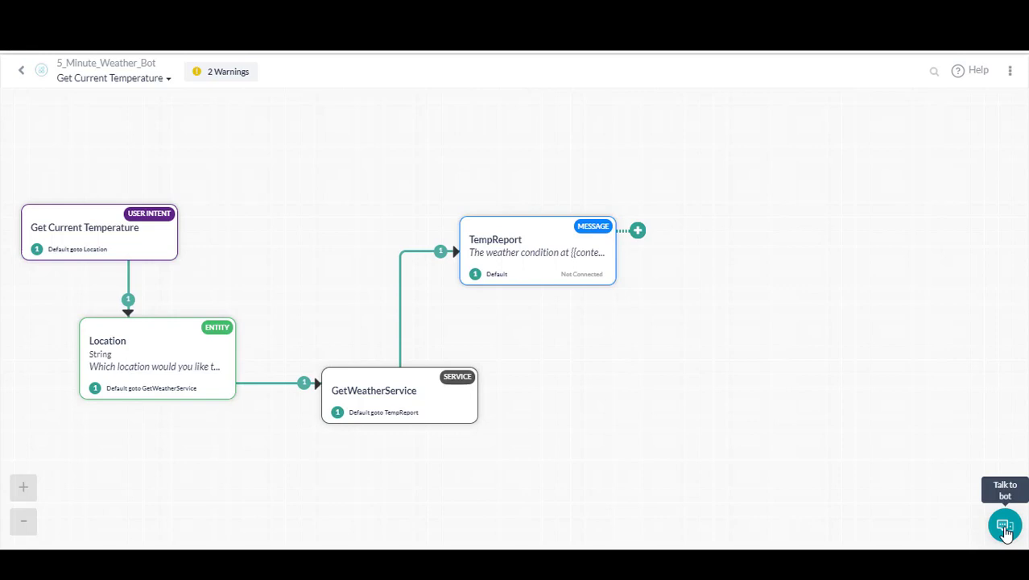
click(1004, 527)
text(Get Current Temperature)
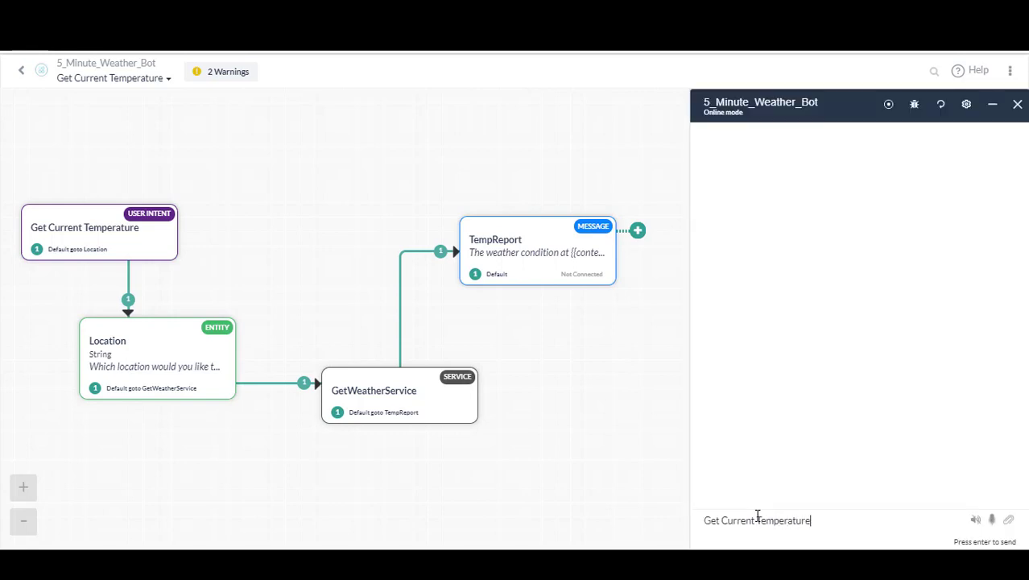
key(Return)
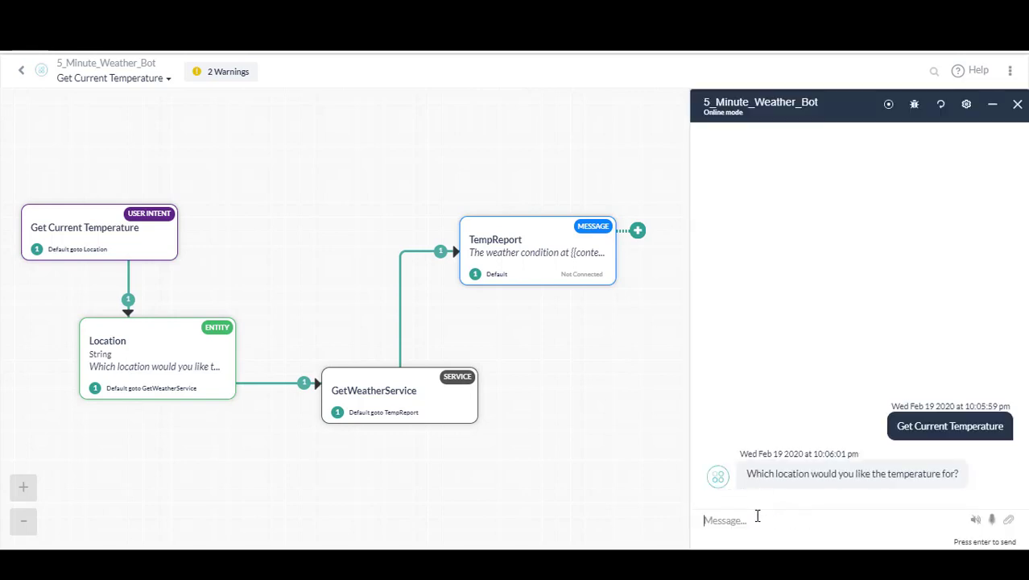
text(New York)
key(Return)
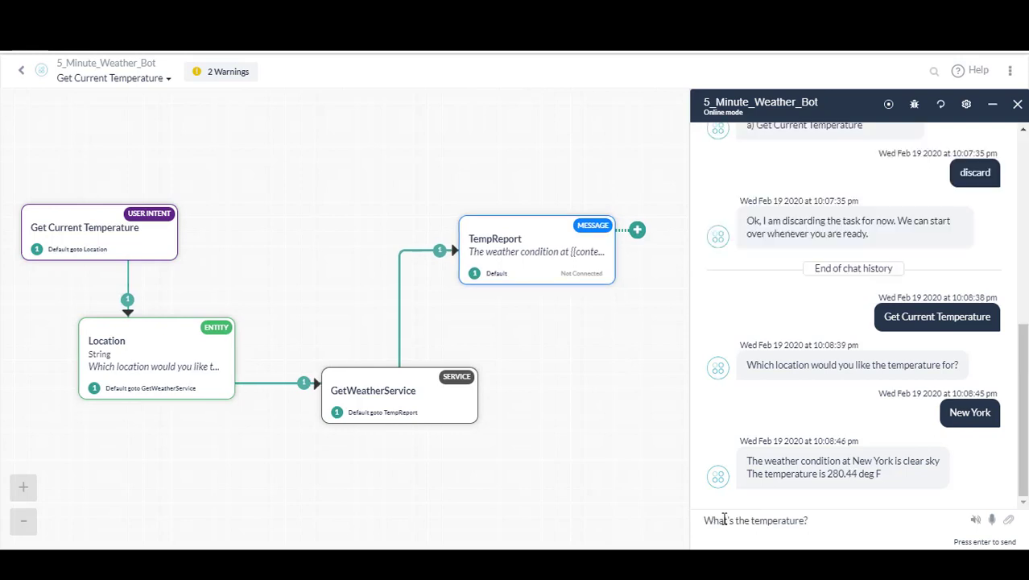
key(Return)
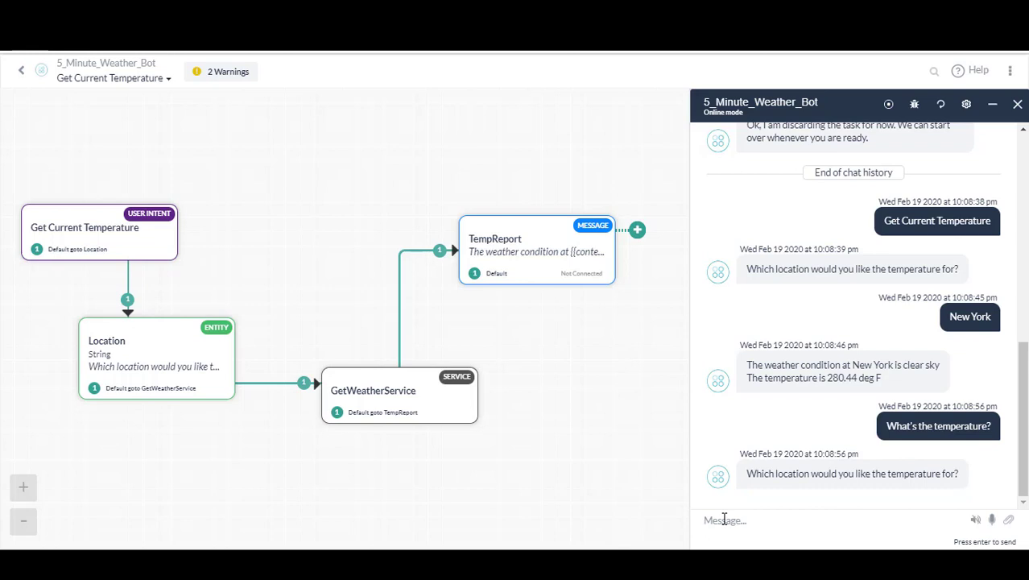
text(Atlanta)
key(Return)
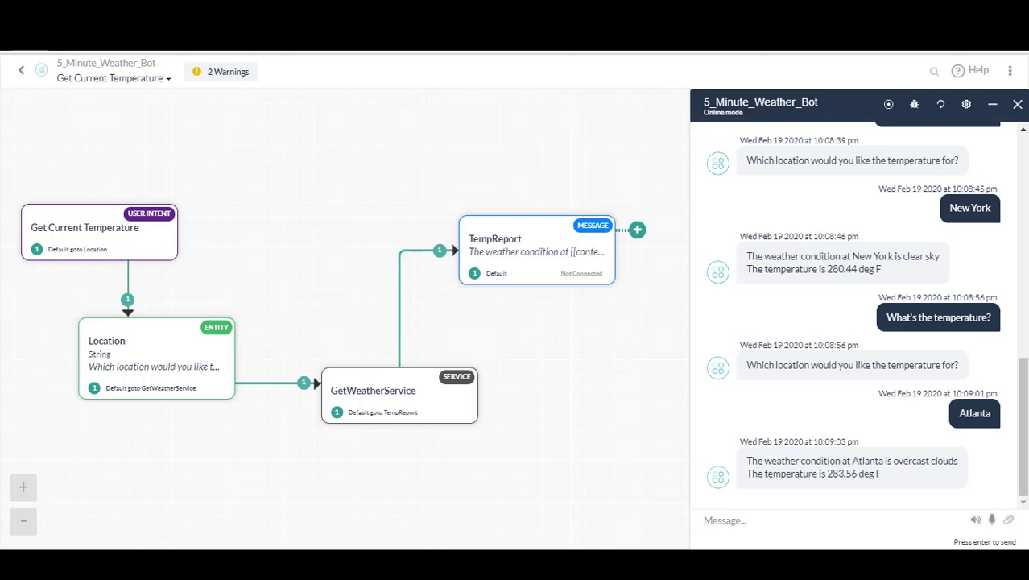
key(Escape)
Go to Natural Language > Training > Synonyms and Concepts.
click(18, 74)
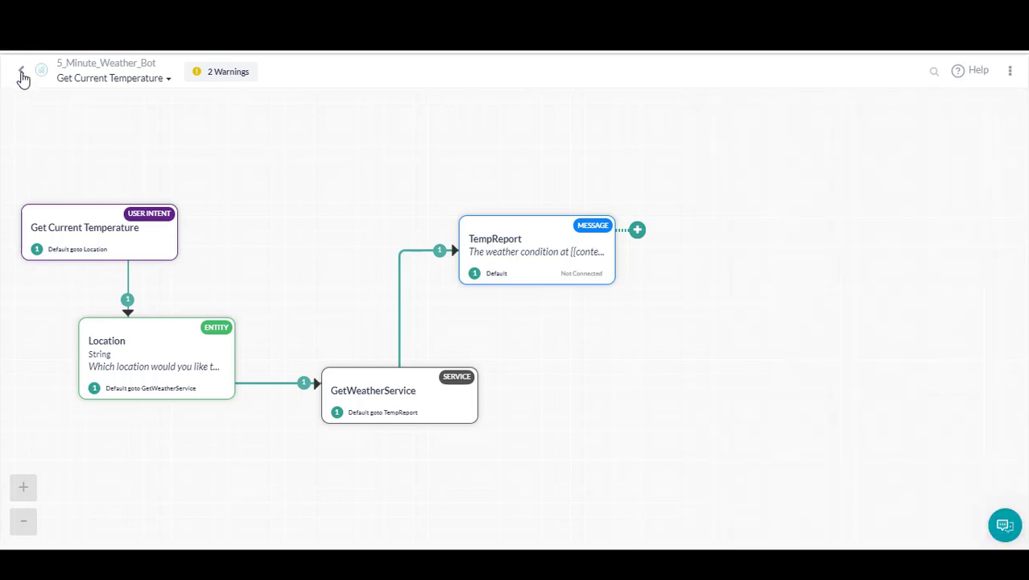
mouse_move(32, 149)
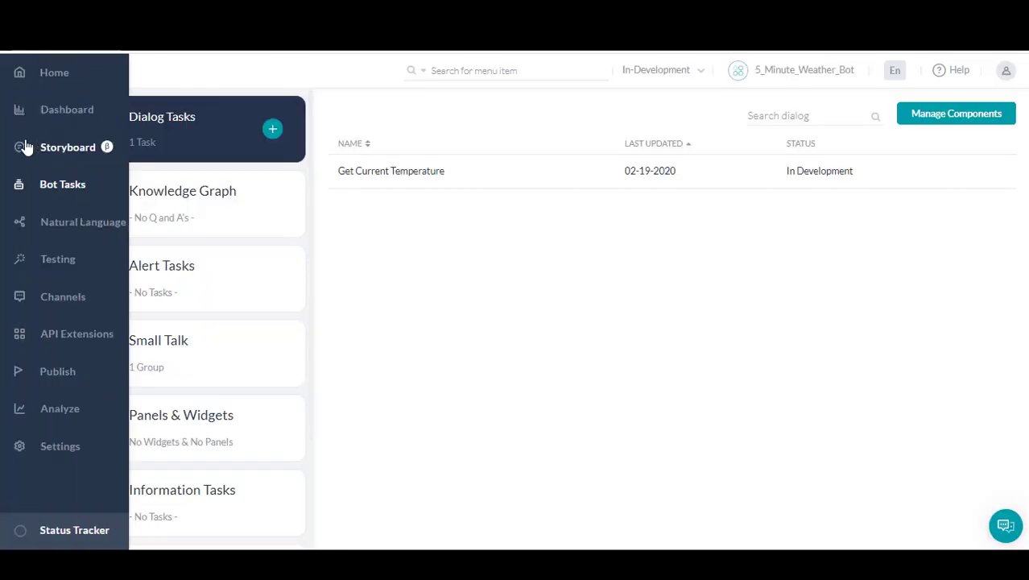
click(82, 224)
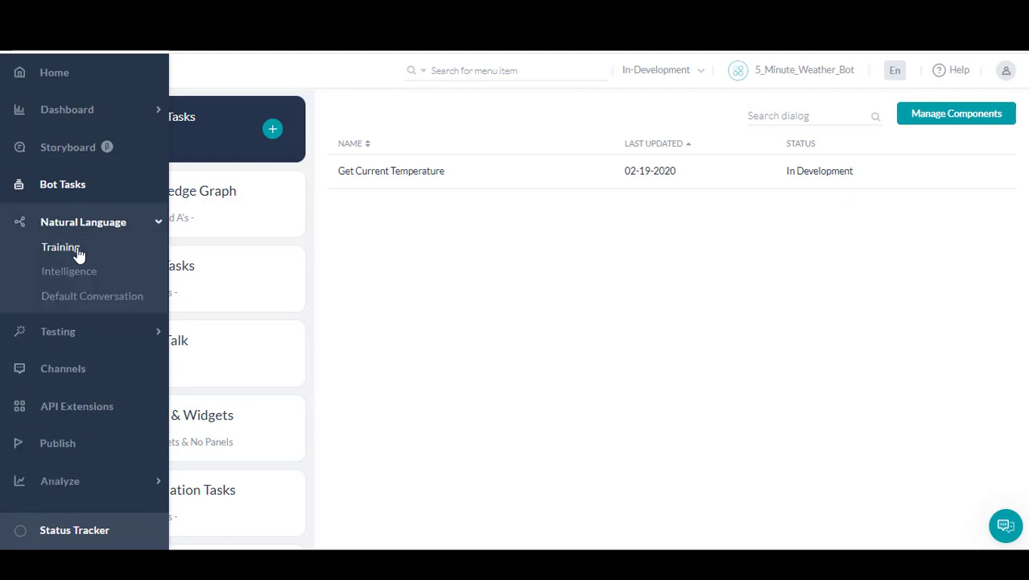
click(61, 247)
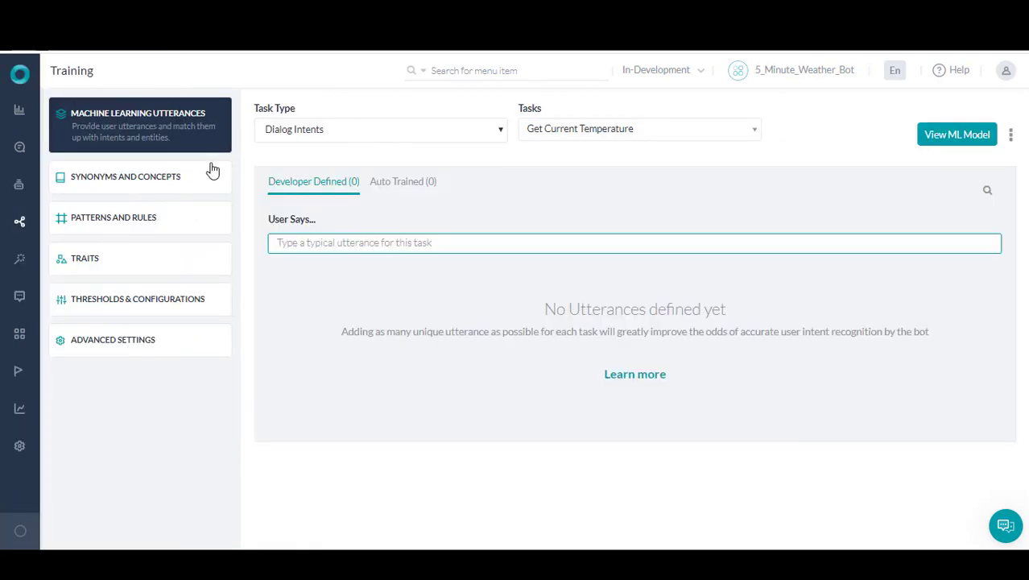
click(149, 181)
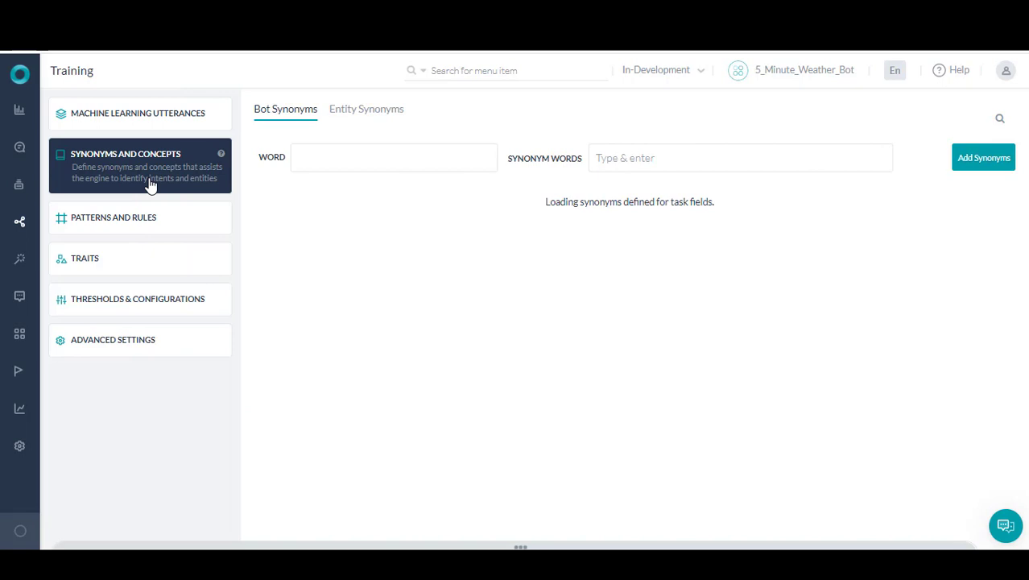
Add the word Temperature with Temp as its synonym.
click(355, 157)
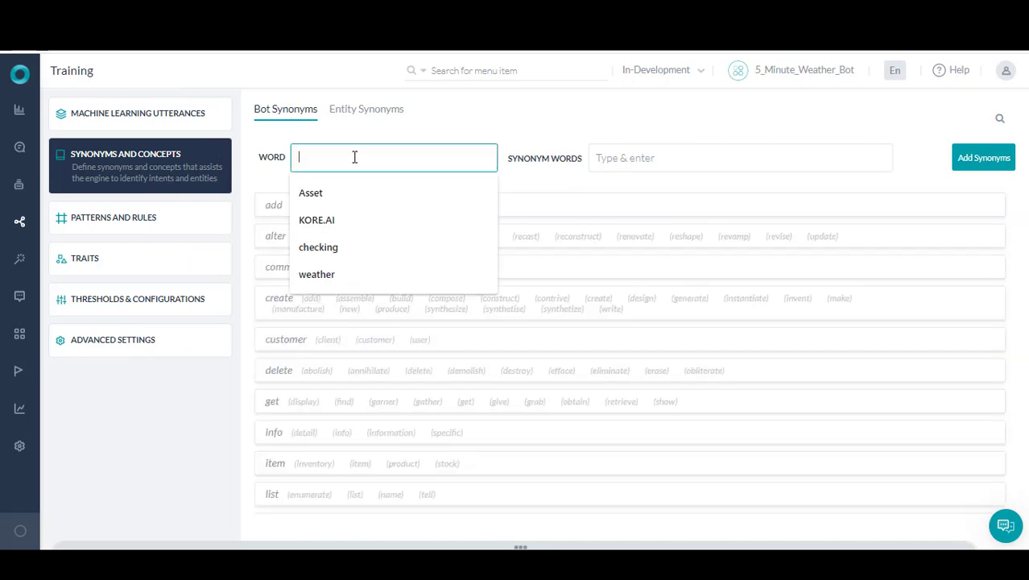
text(Tem)
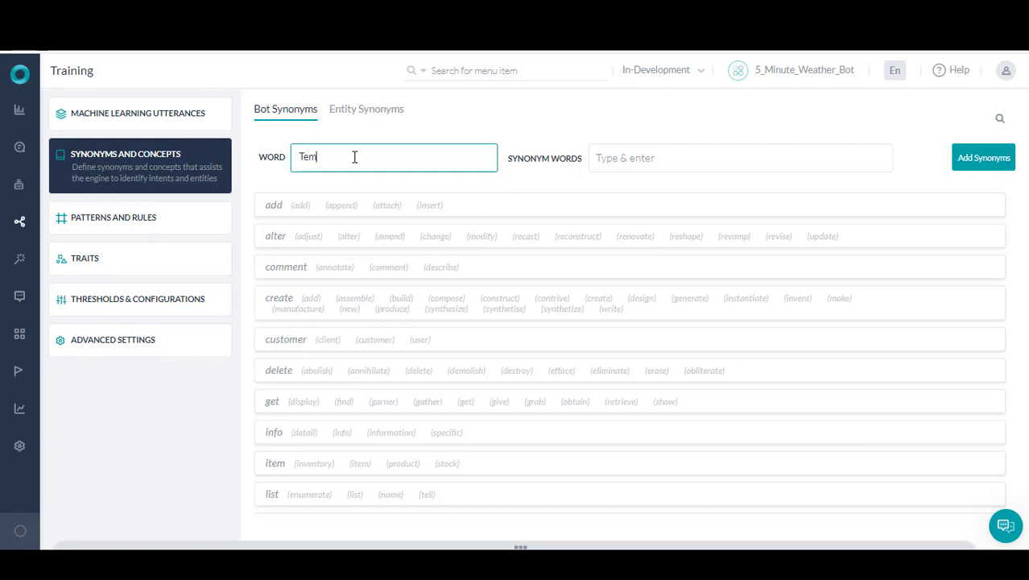
text(perature)
click(624, 161)
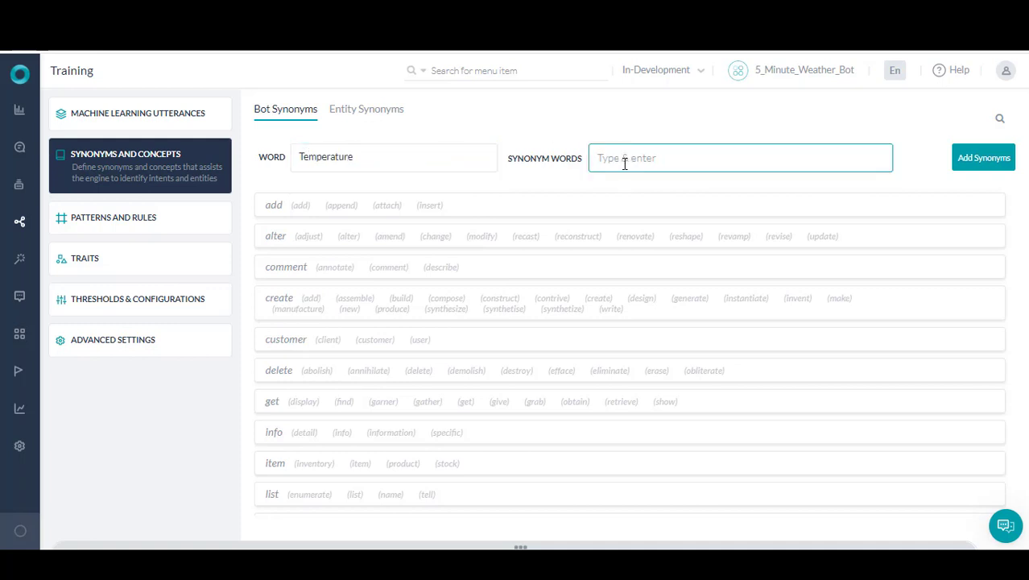
text(Temp)
key(Return)
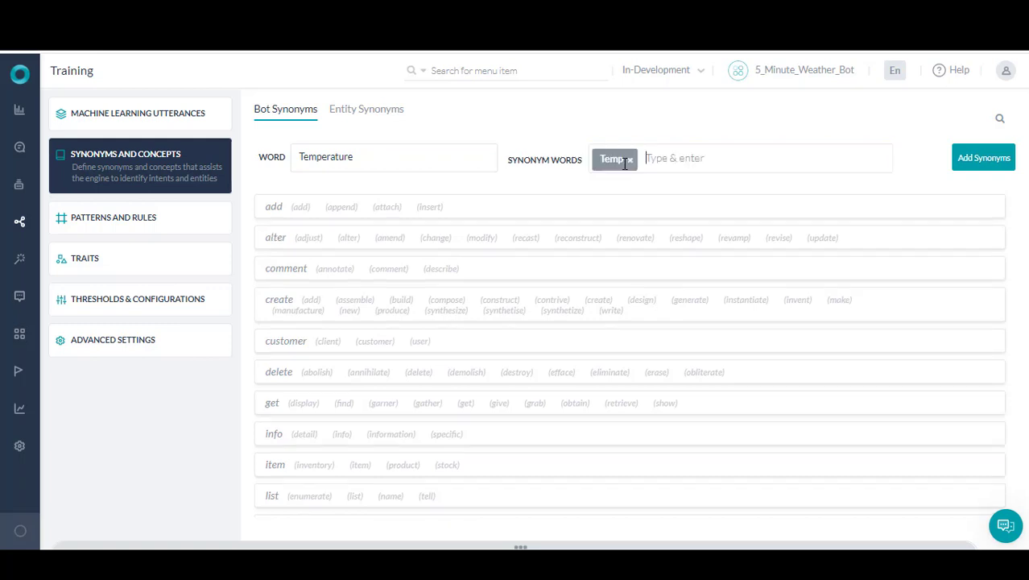
Save Temp as a Temperature synonym, then test 'Get Current Temp' with London to get light rain at 281.2 deg F.
click(985, 158)
text(Get Cu)
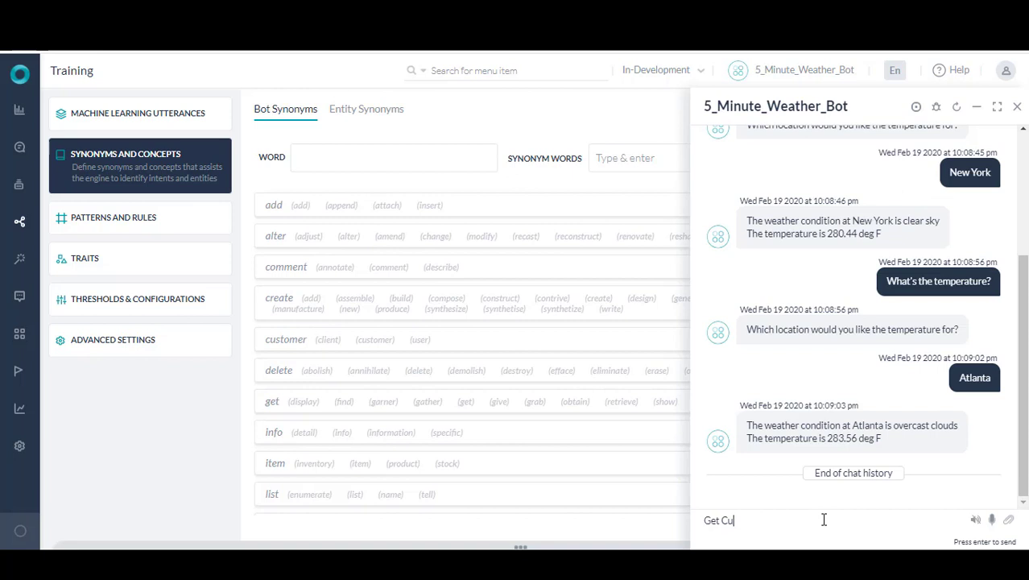
text(rrent Temp)
key(Return)
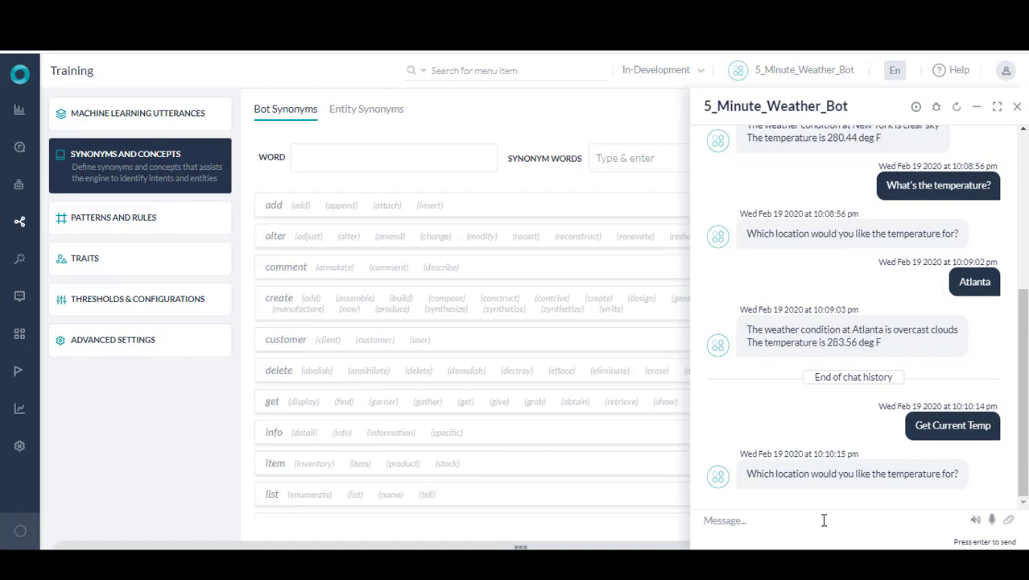
text(London)
key(Return)
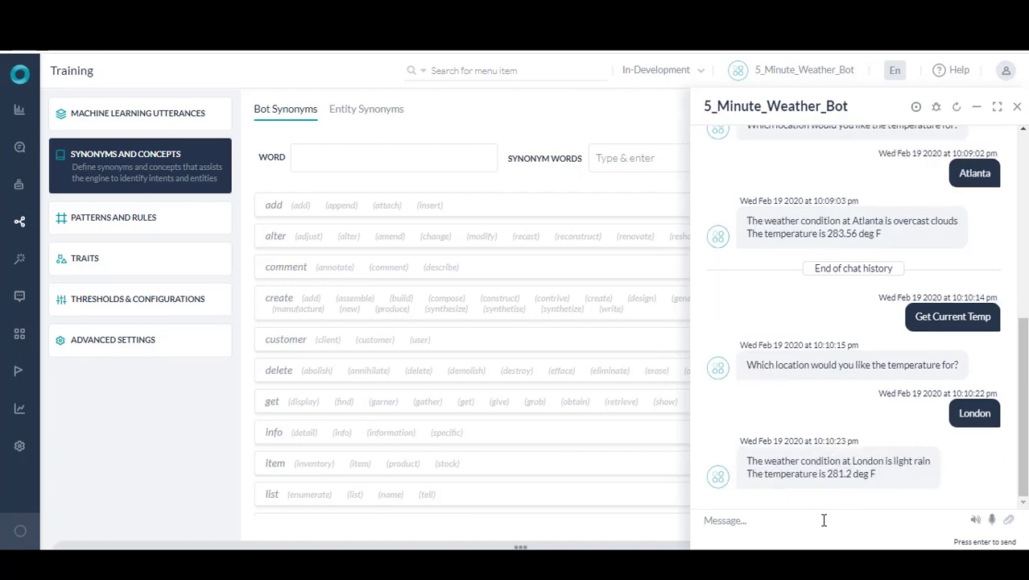
key(Escape)
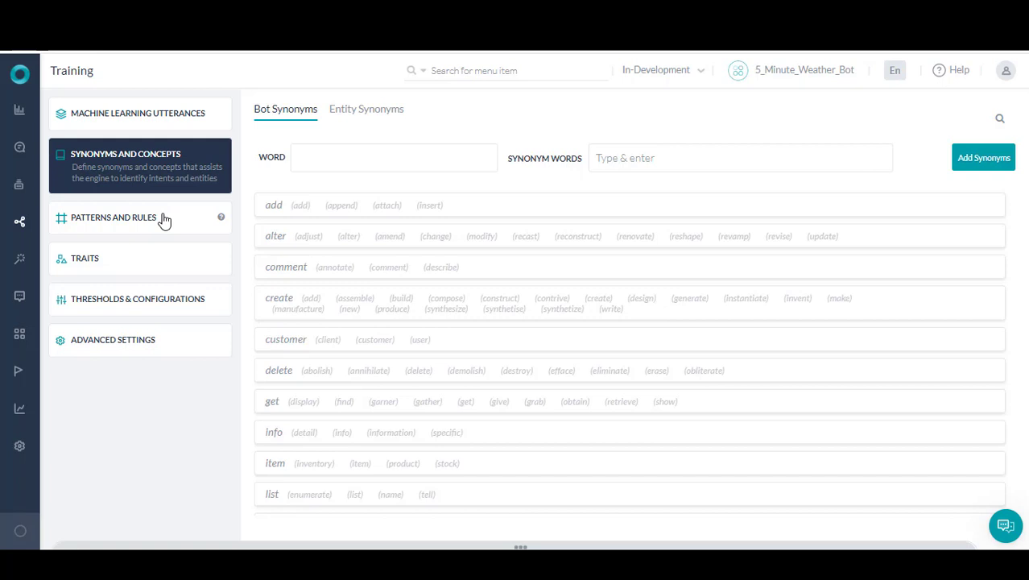
Add the pattern 'Is it too hot for jeans today?' to Get Current Temperature and reopen the test chat.
click(163, 221)
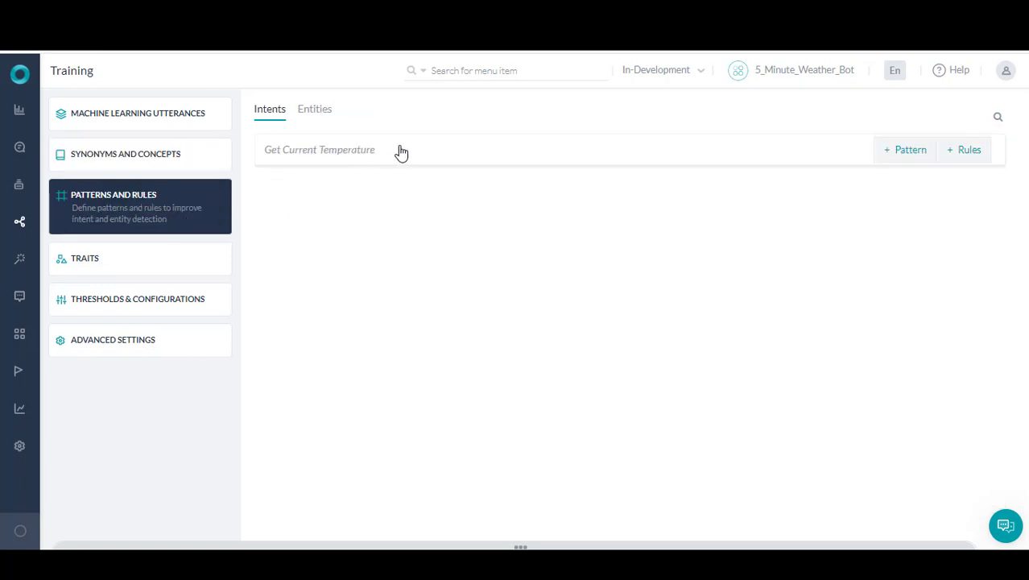
click(399, 152)
click(420, 183)
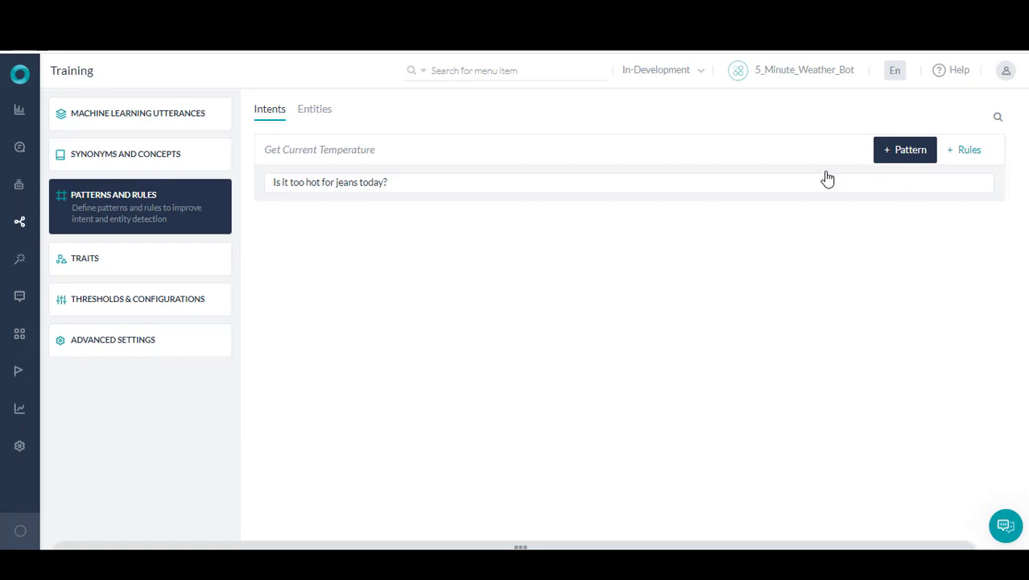
click(536, 185)
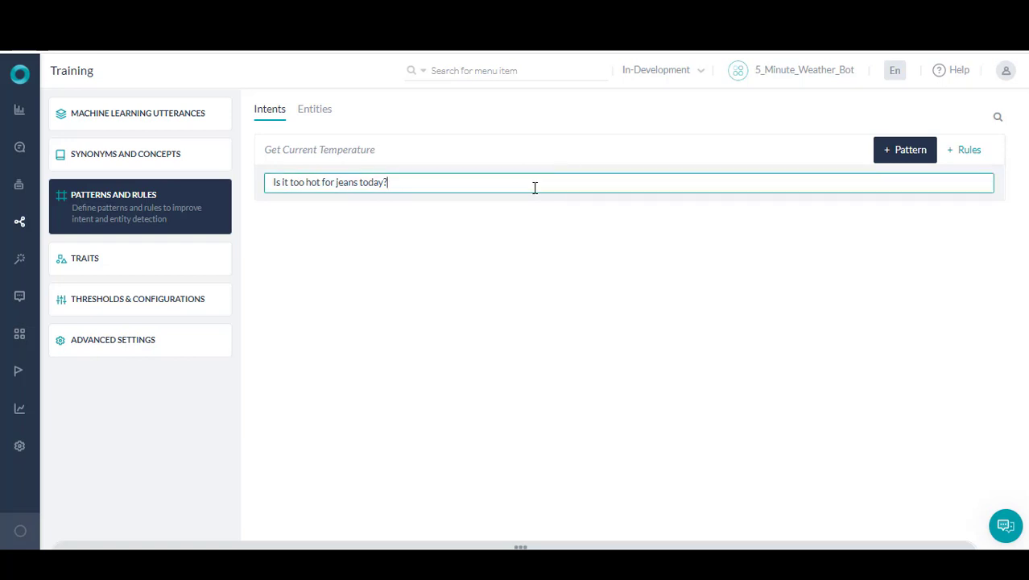
key(Return)
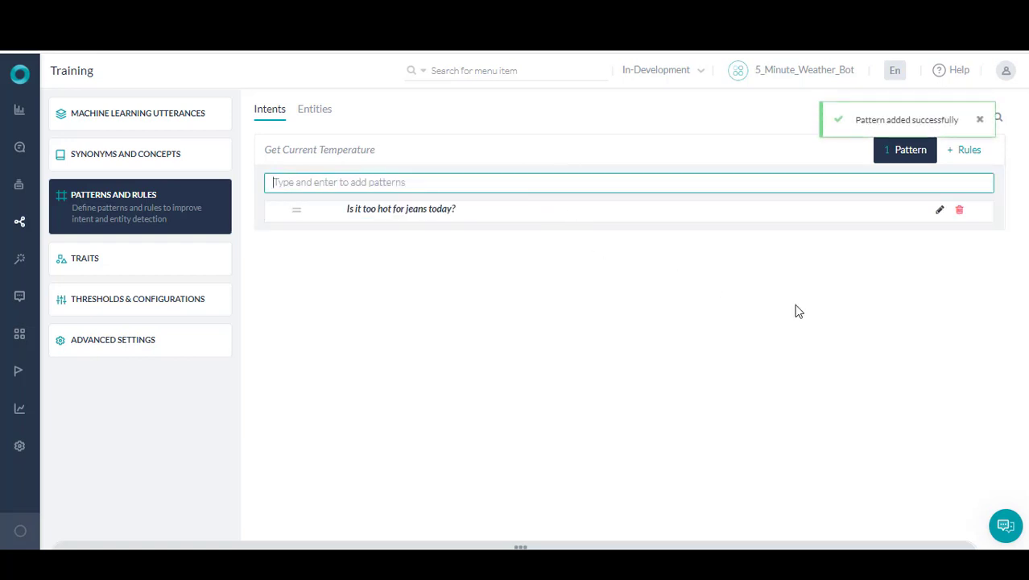
click(1005, 525)
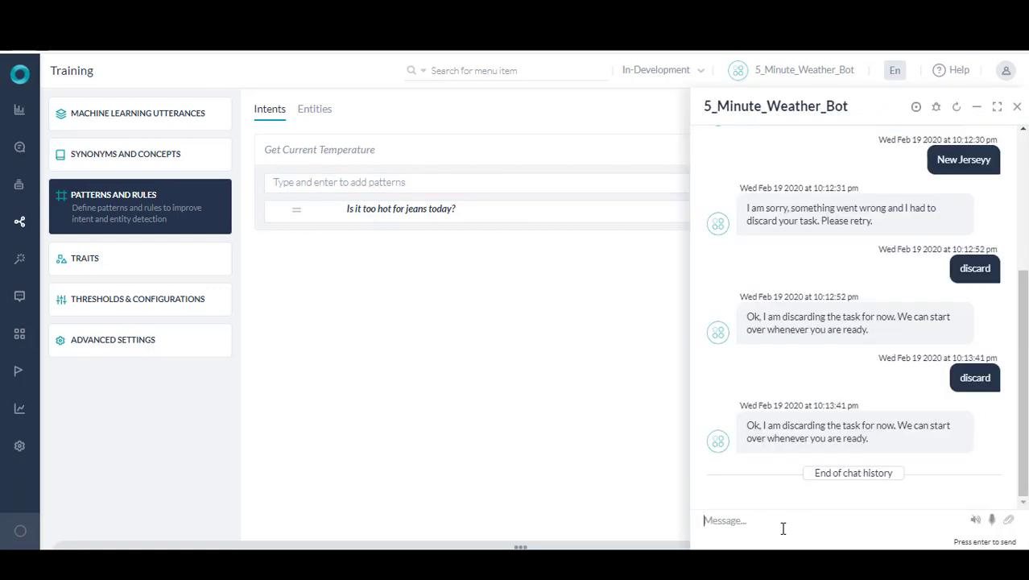
Ask 'Is it too hot for jeans today?' and answer Tokyo, getting broken clouds at 279.4 deg F.
text(Is it too hot for jeans today?)
key(Return)
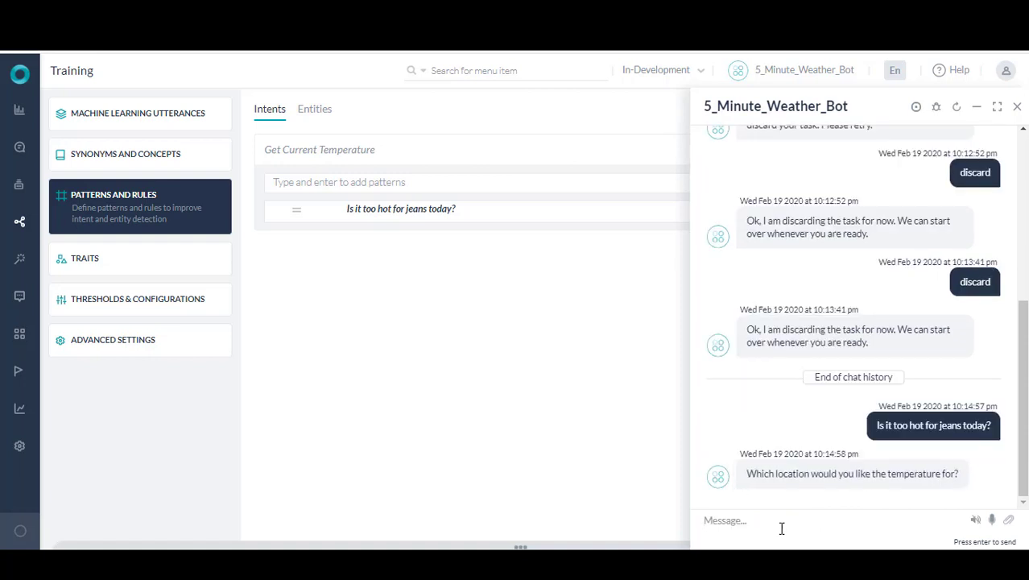
text(Tokyo)
key(Return)
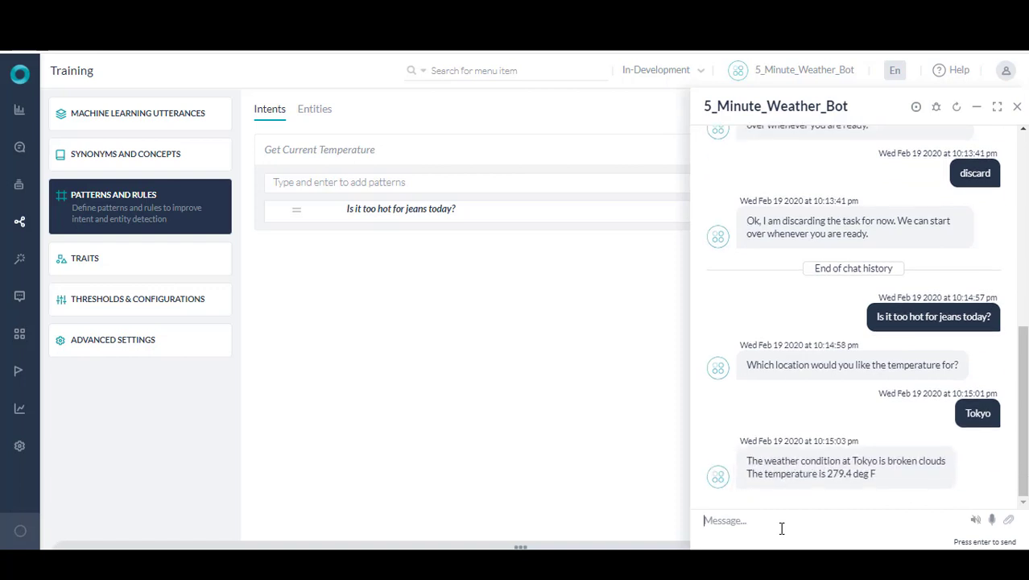
mouse_move(11, 237)
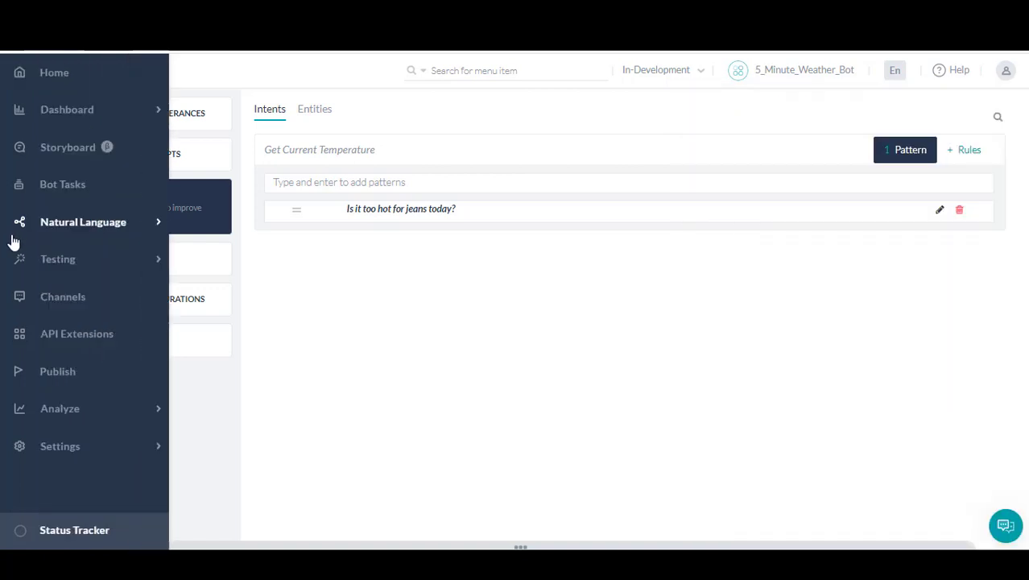
click(49, 297)
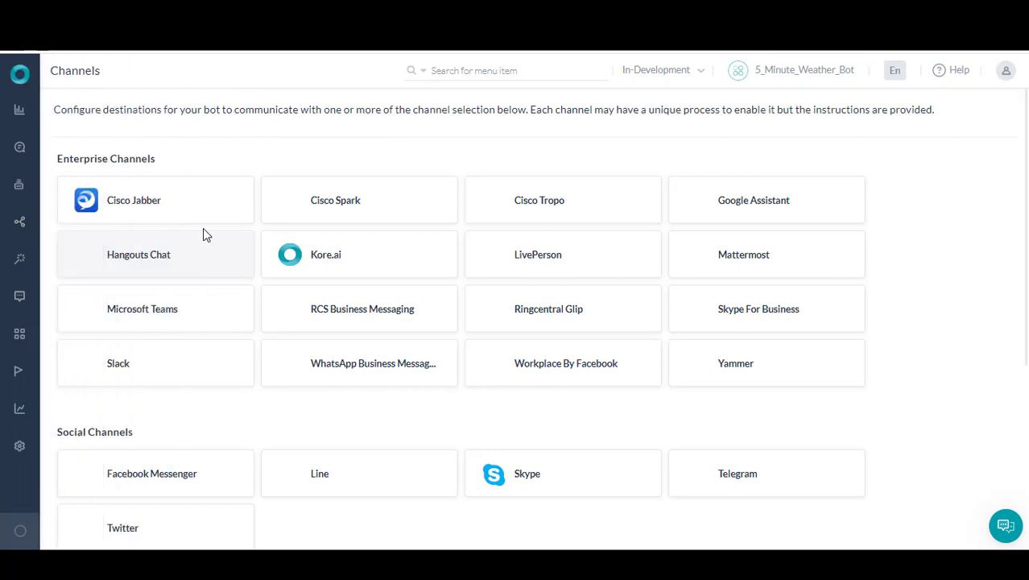
scroll(205, 331, down, 2)
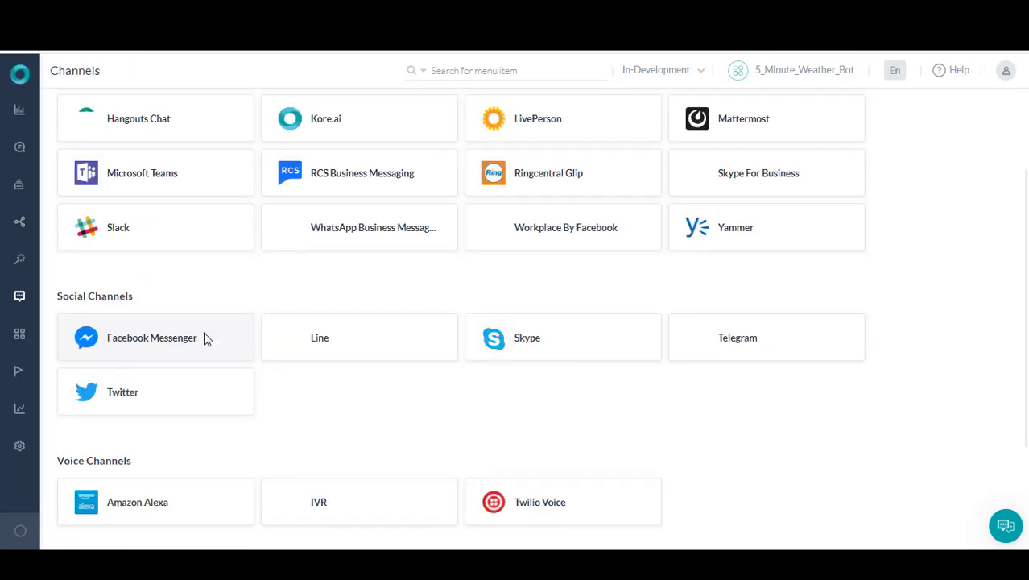
scroll(206, 346, down, 2)
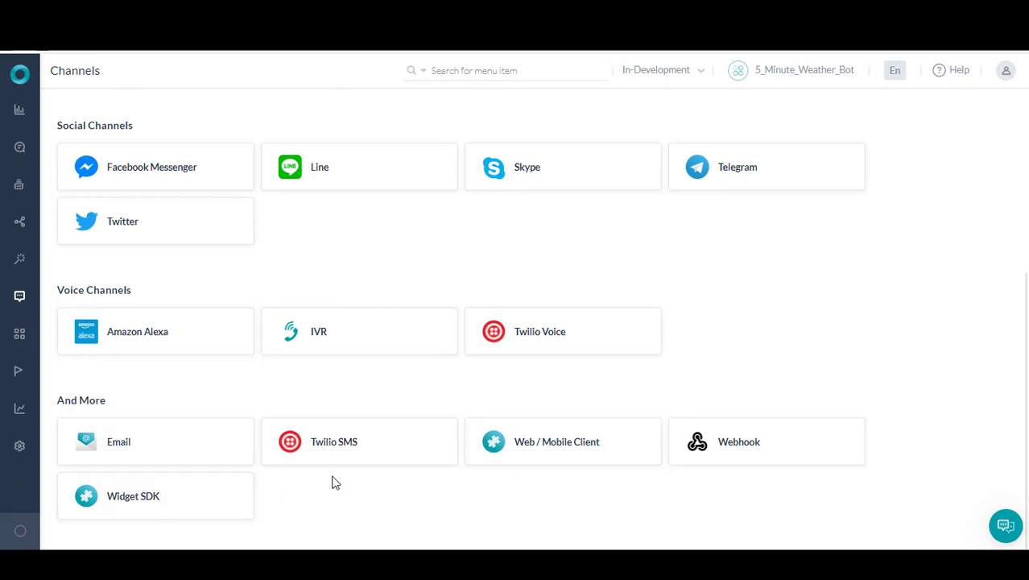
scroll(336, 481, up, 4)
scroll(335, 481, down, 1)
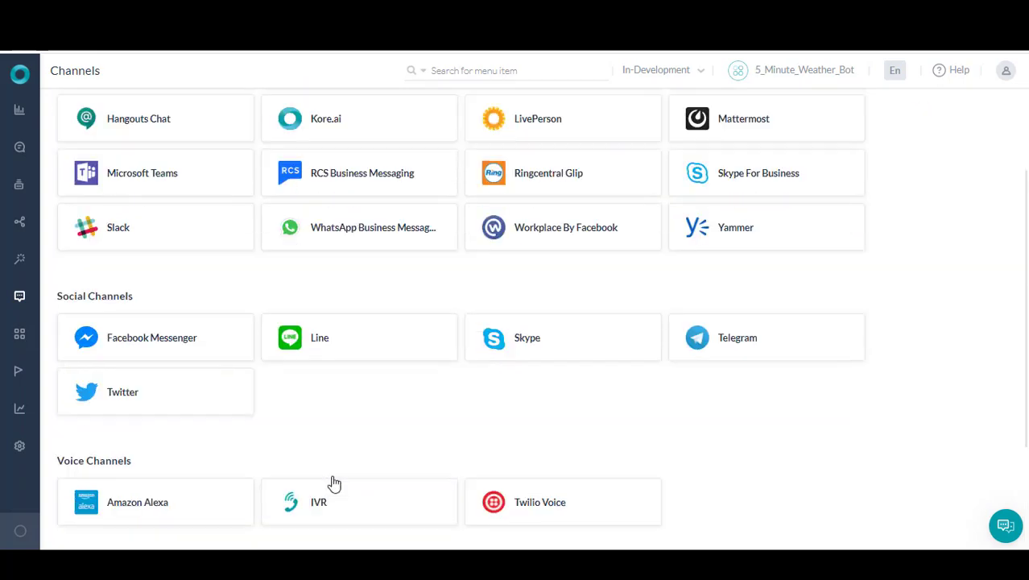
scroll(336, 481, up, 2)
scroll(336, 482, down, 4)
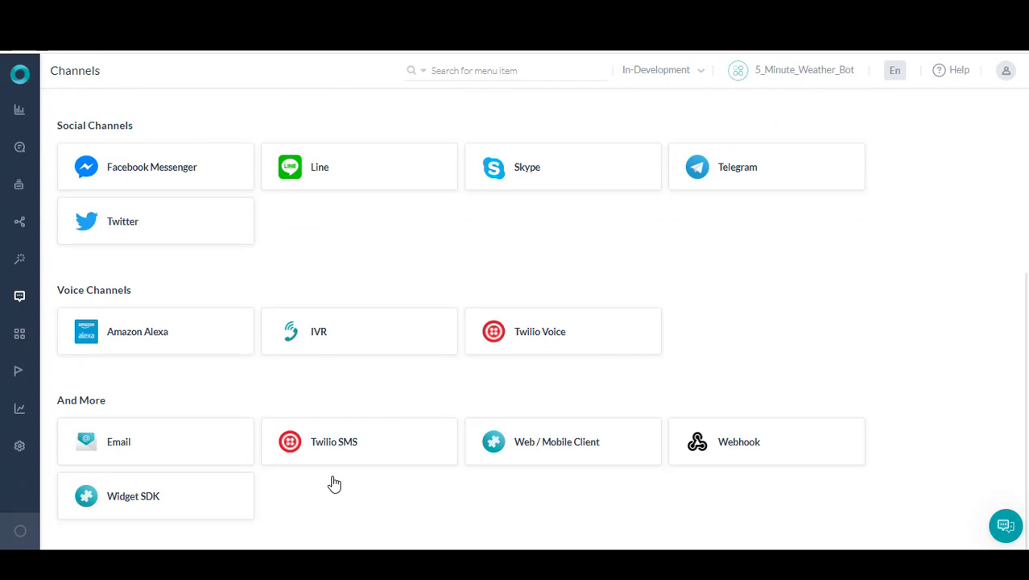
click(189, 450)
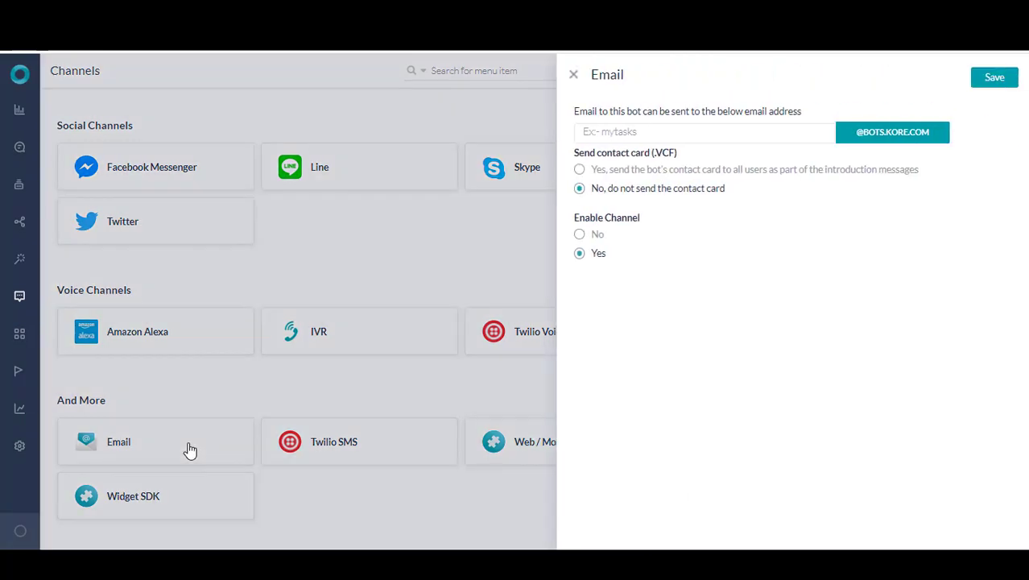
click(689, 135)
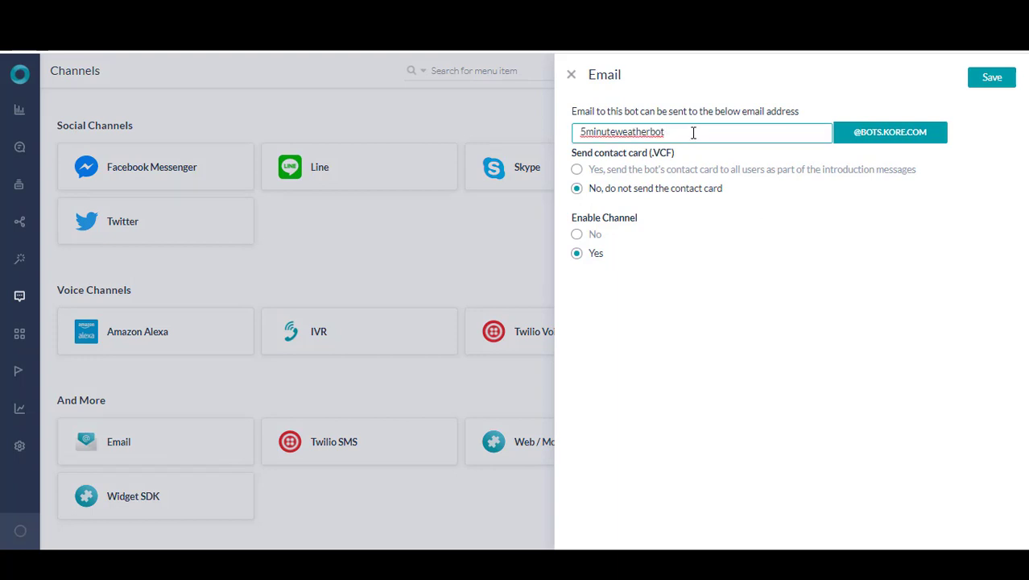
click(999, 78)
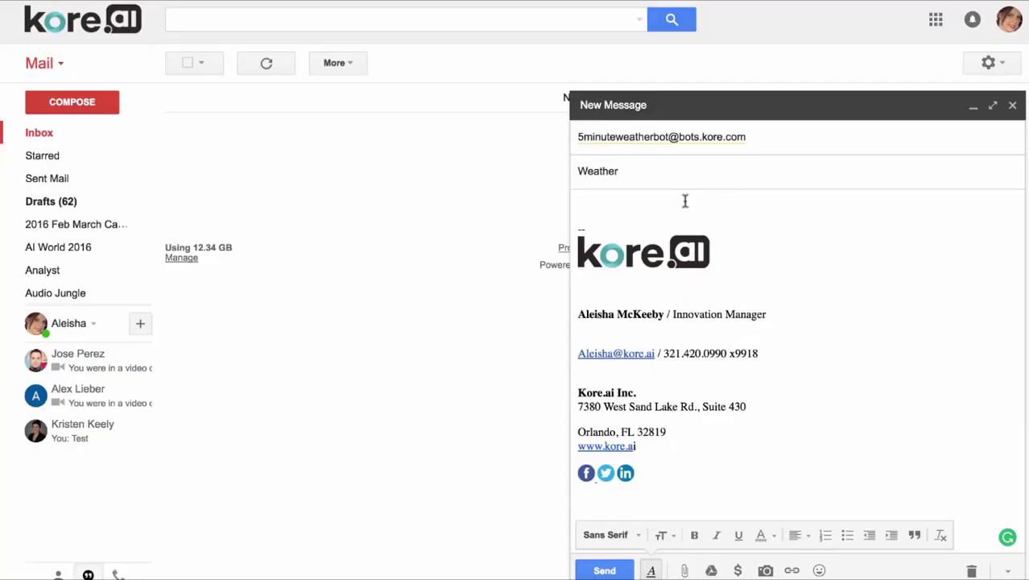
click(680, 203)
Send 'What's the temperature?' to the bot and open the Weather thread with its location question.
text(What's)
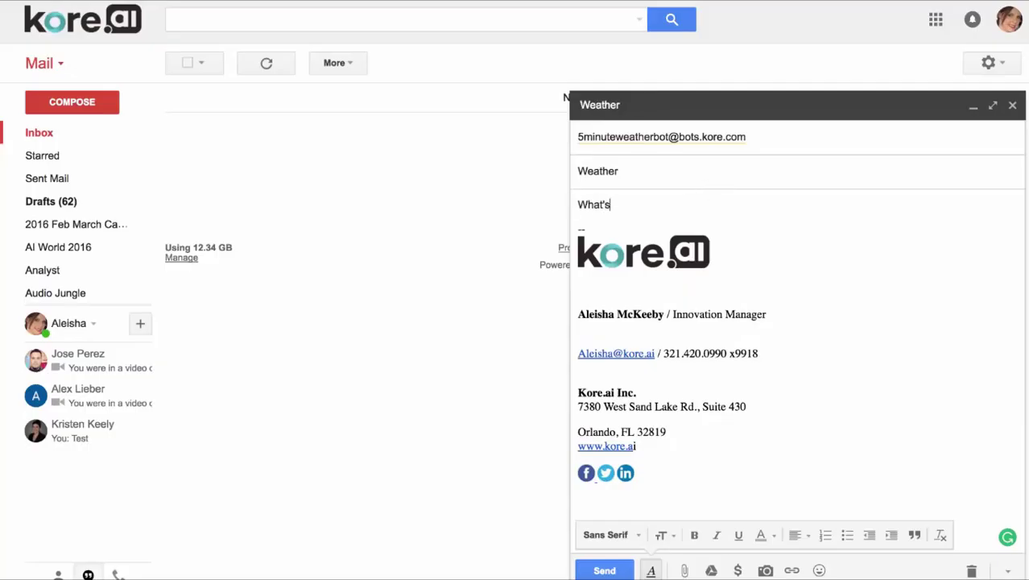
text( the temperature?)
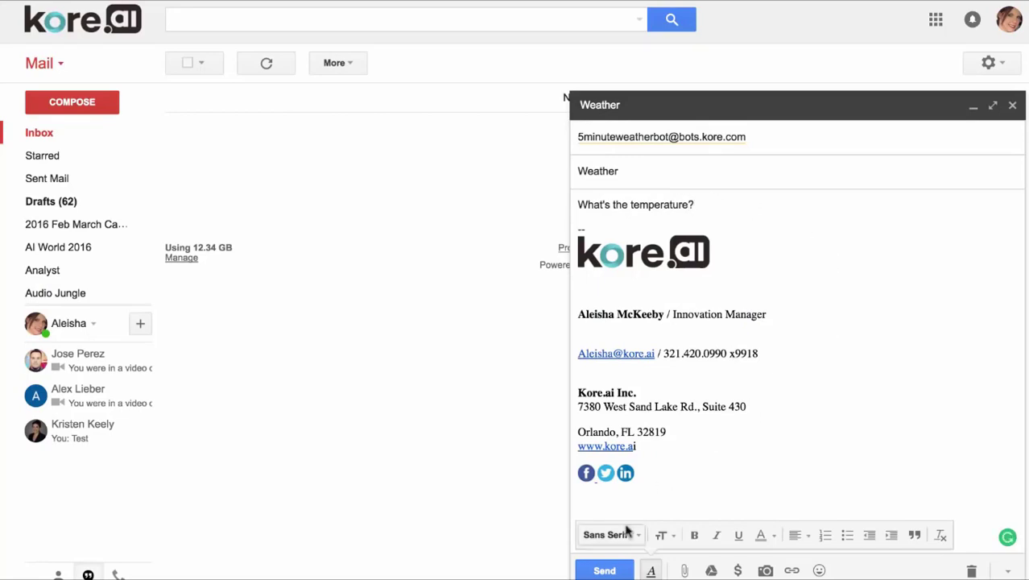
click(599, 569)
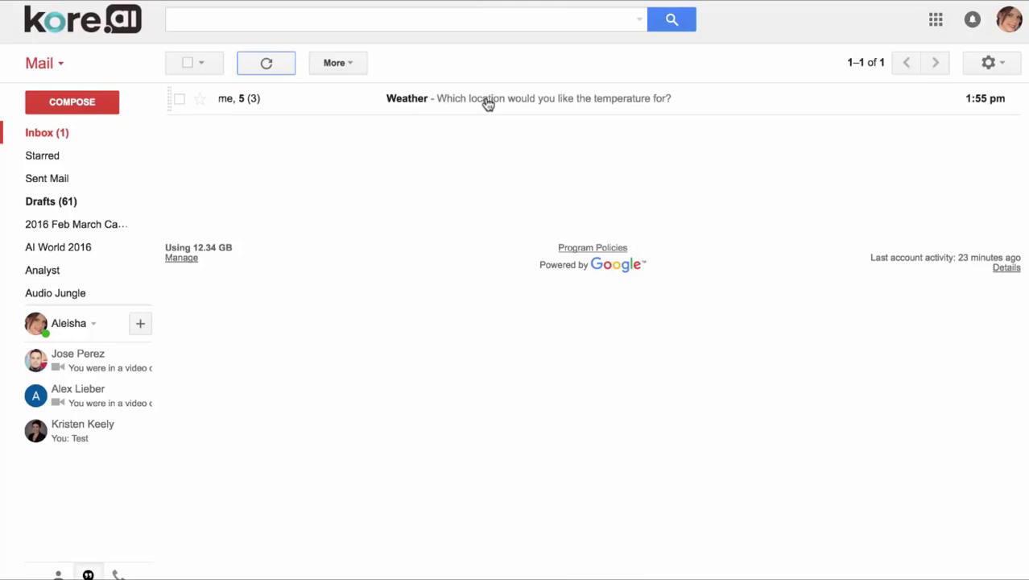
click(487, 103)
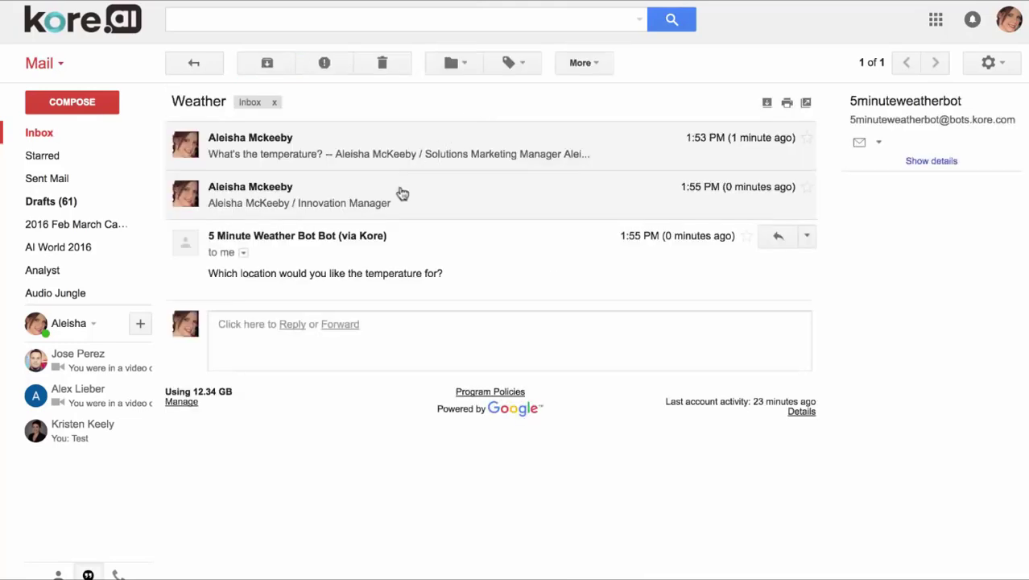